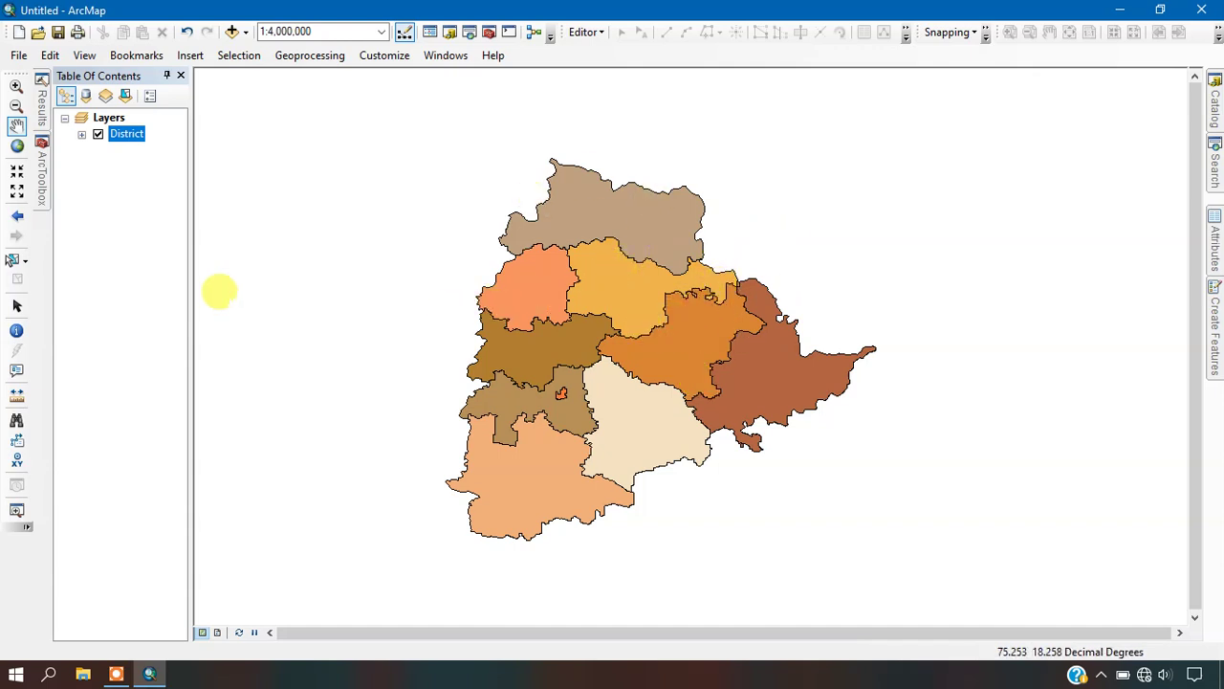
- Expand Data Management Tools > Feature Class in ArcToolbox to reveal Create Fishnet
left_click(45, 184)
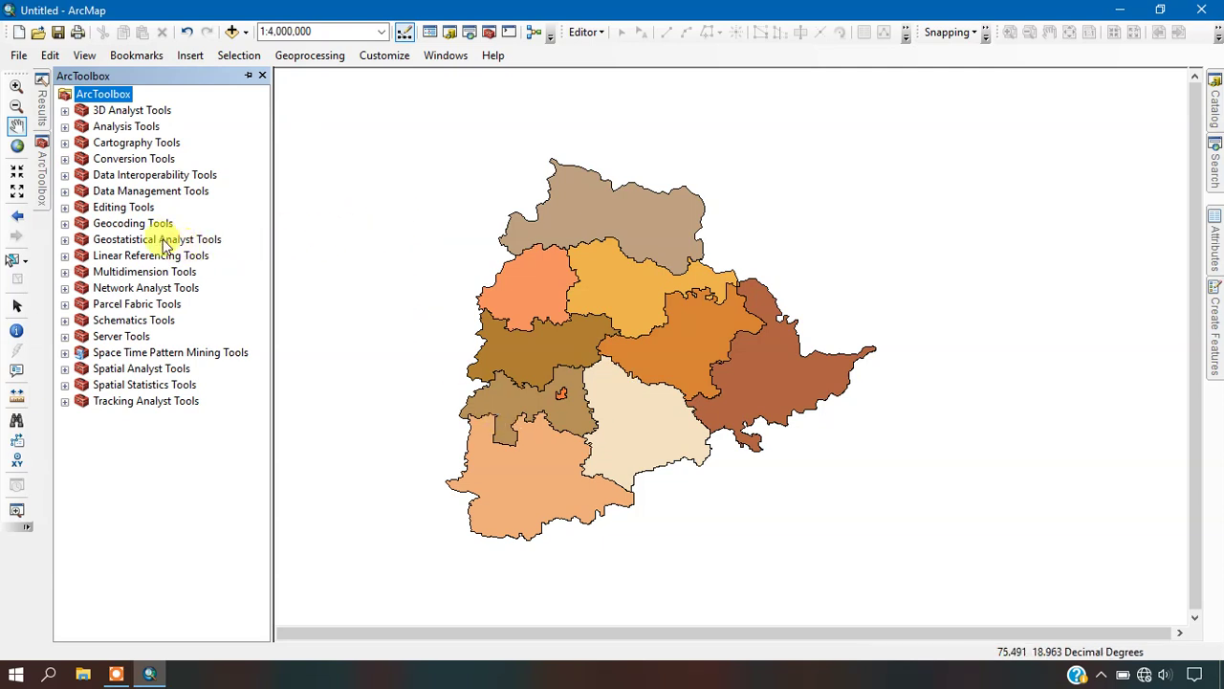
left_click(64, 191)
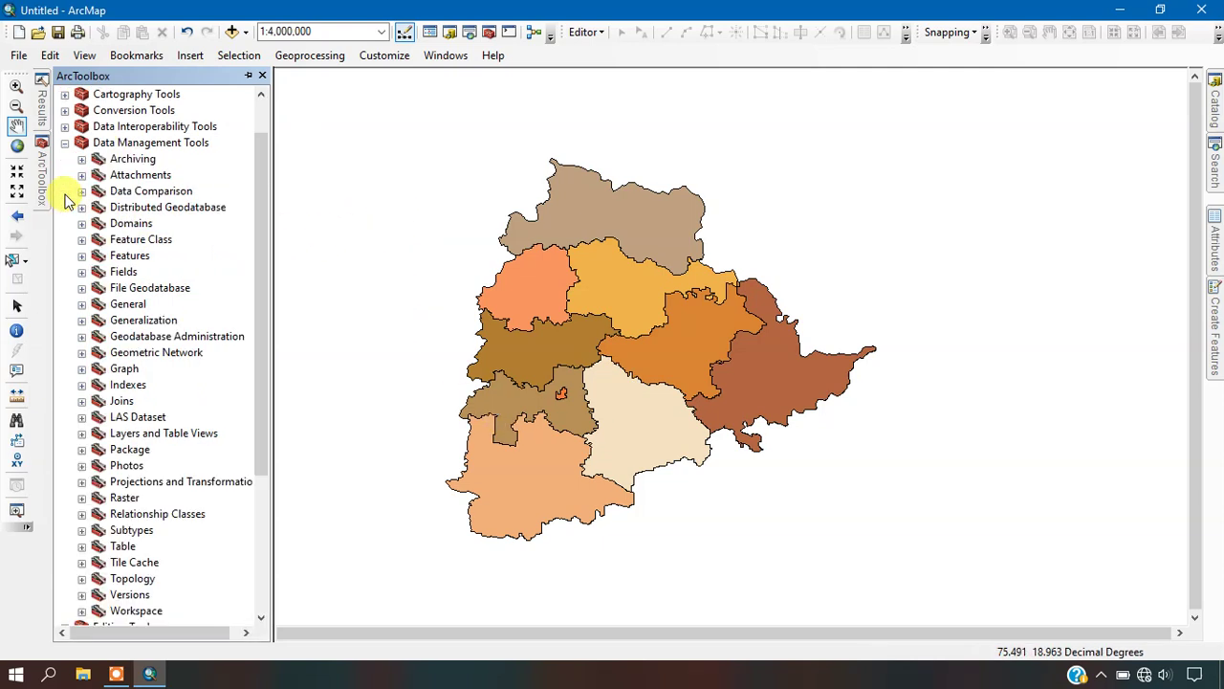
scroll(119, 250, "down", 1)
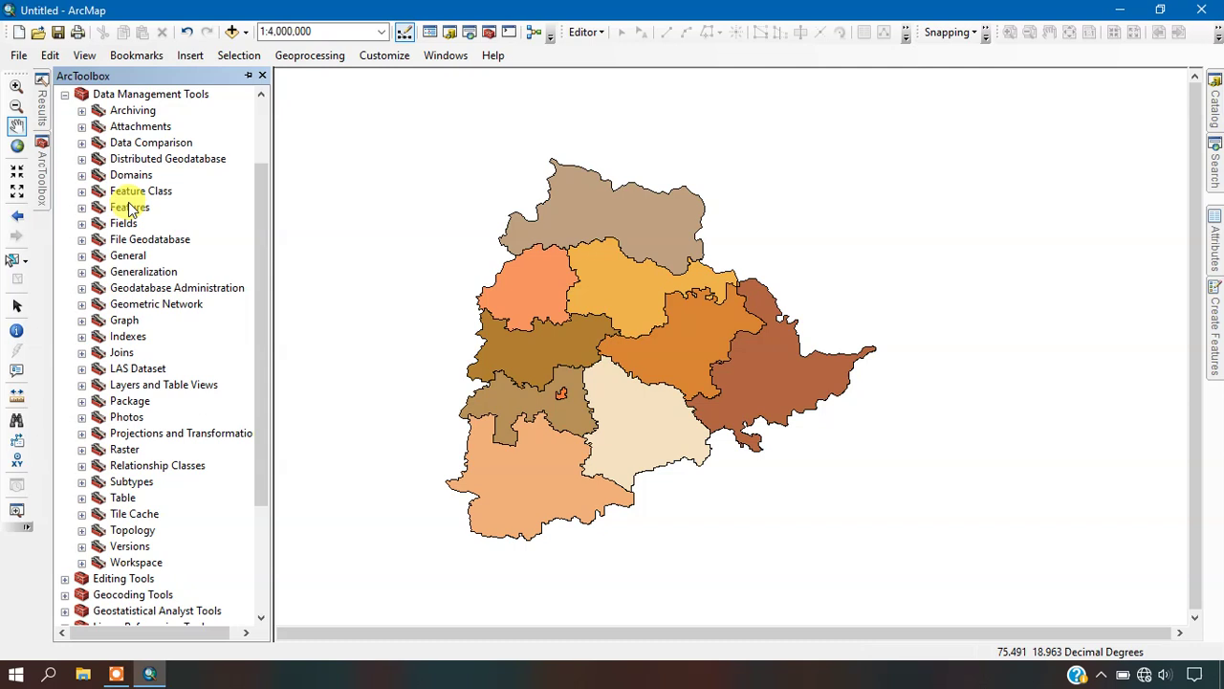
left_click(81, 191)
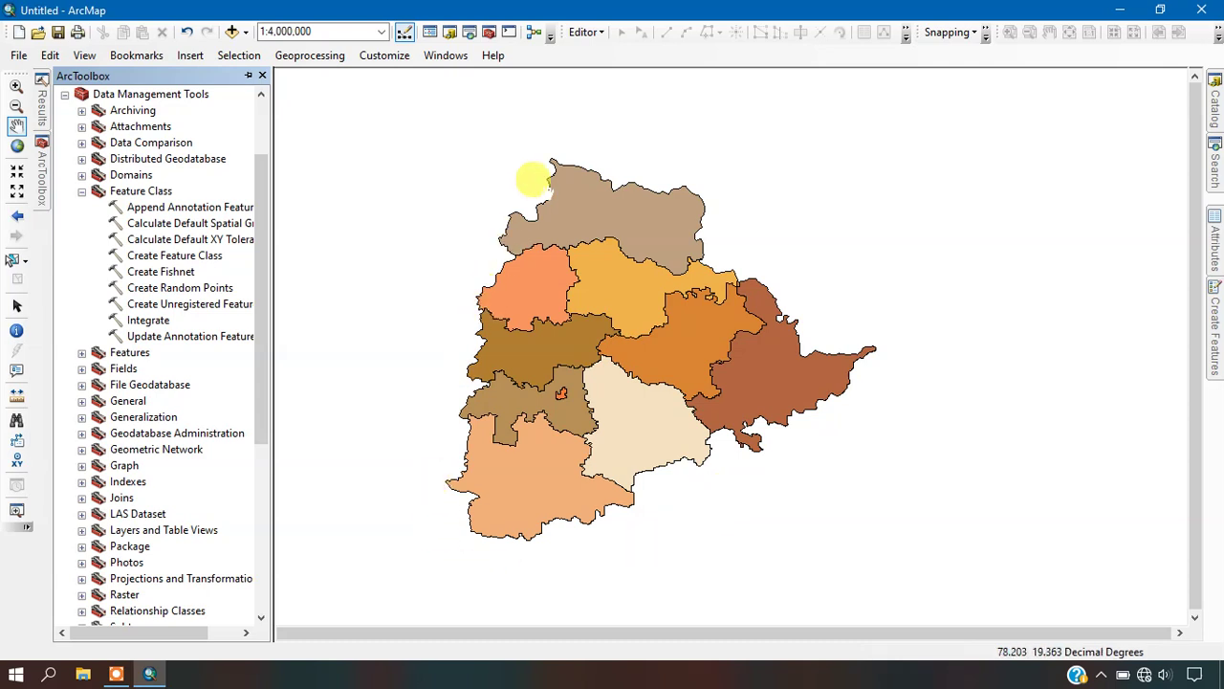
- Open Create Fishnet and set its output to Grid_Fish.shp in the GIS workspace folder
double_click(172, 273)
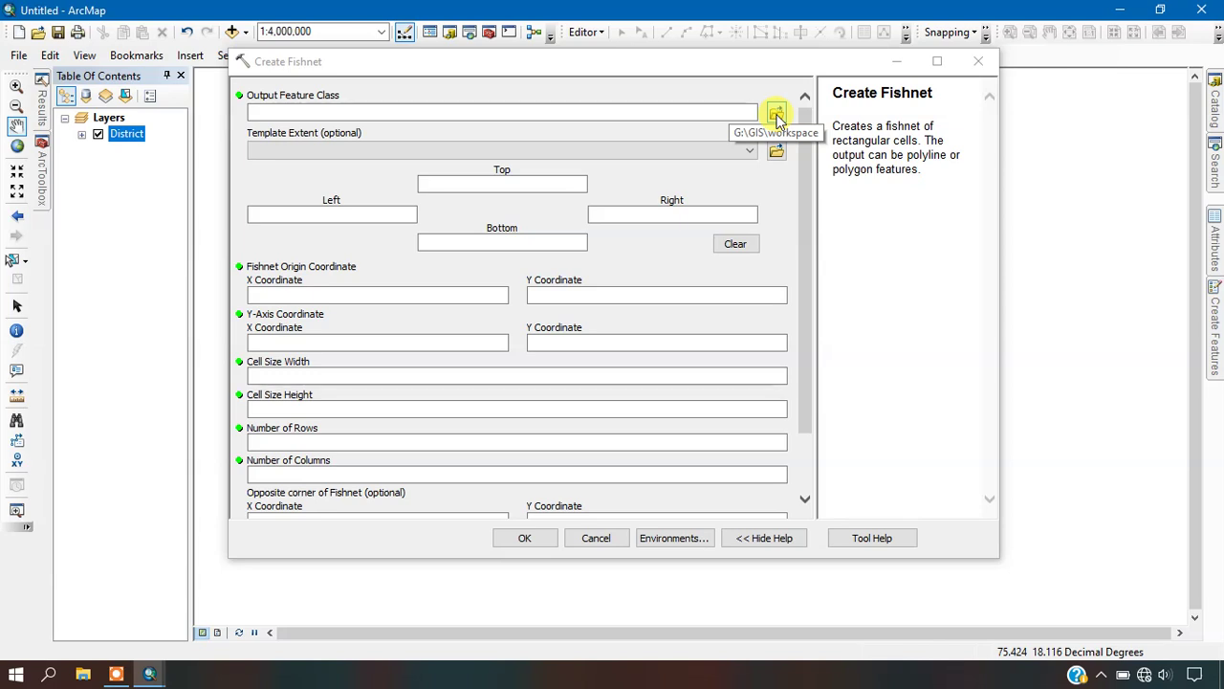
left_click(776, 114)
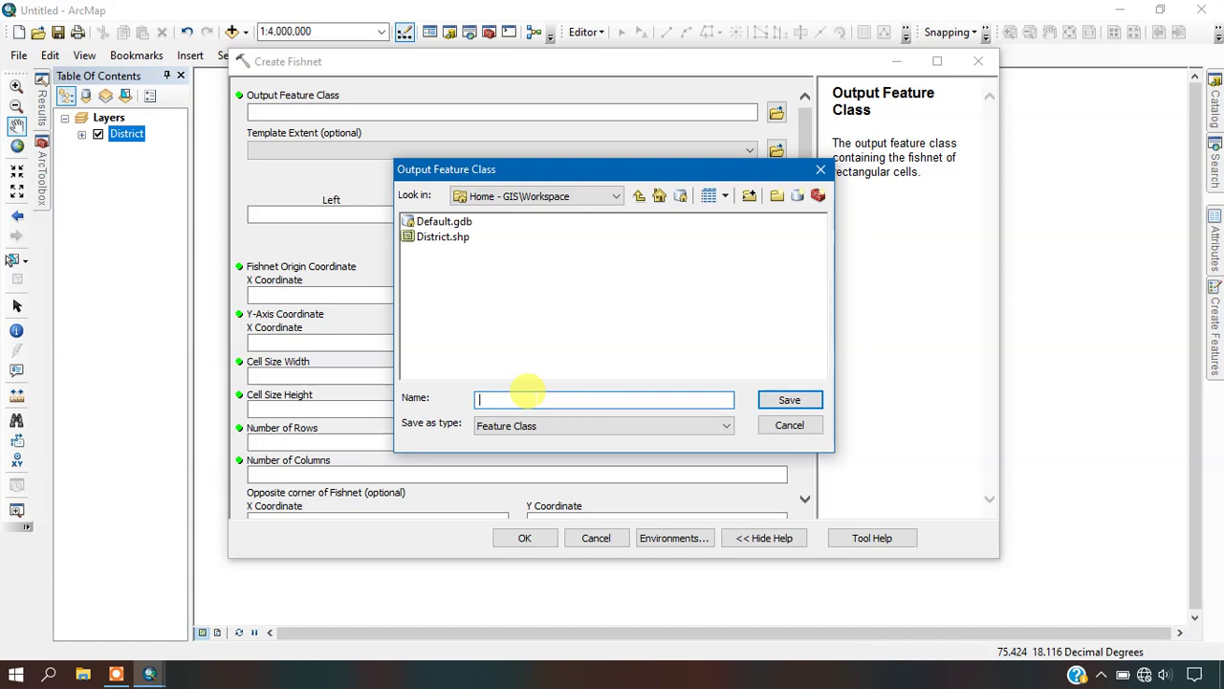
type("Grid_Fish")
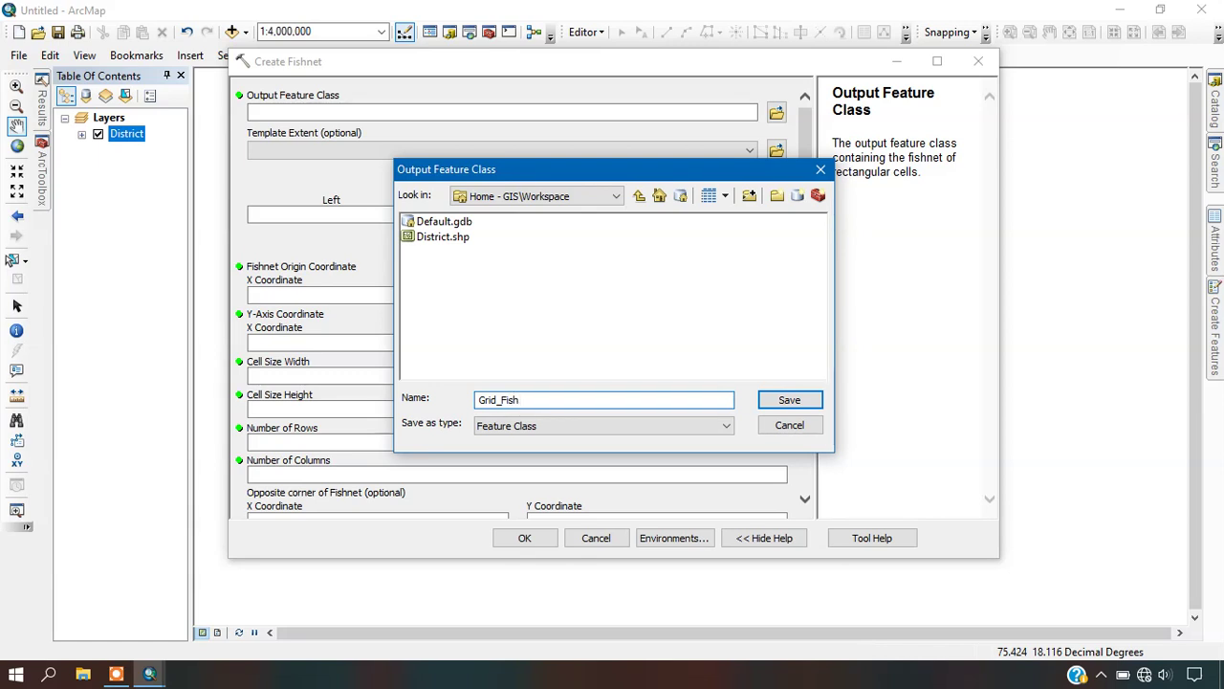
left_click(775, 398)
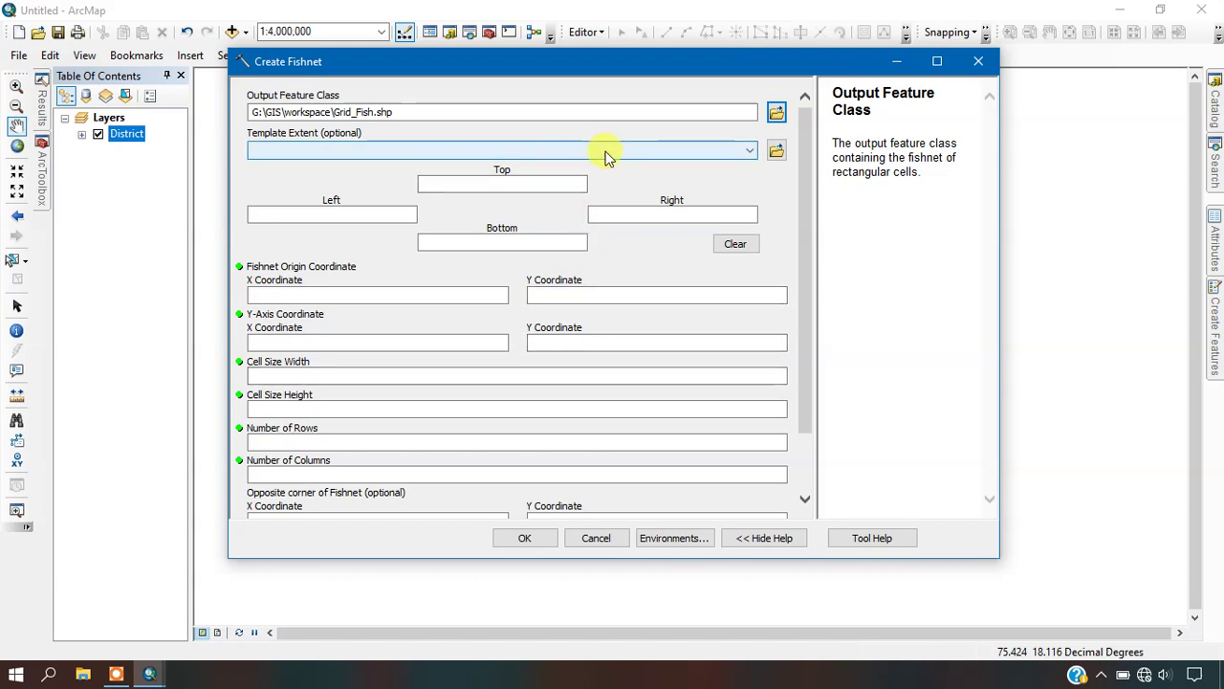
- Run Create Fishnet with District's extent, 30 rows, 30 columns and POLYGON geometry
left_click(605, 151)
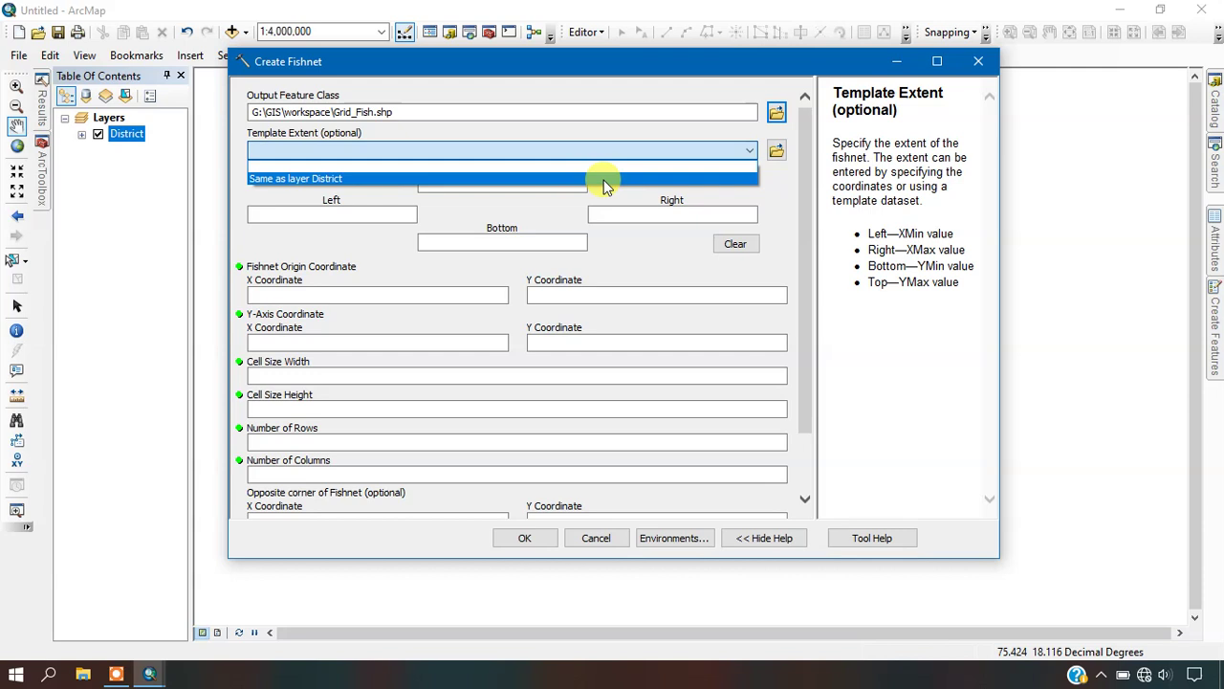
left_click(604, 180)
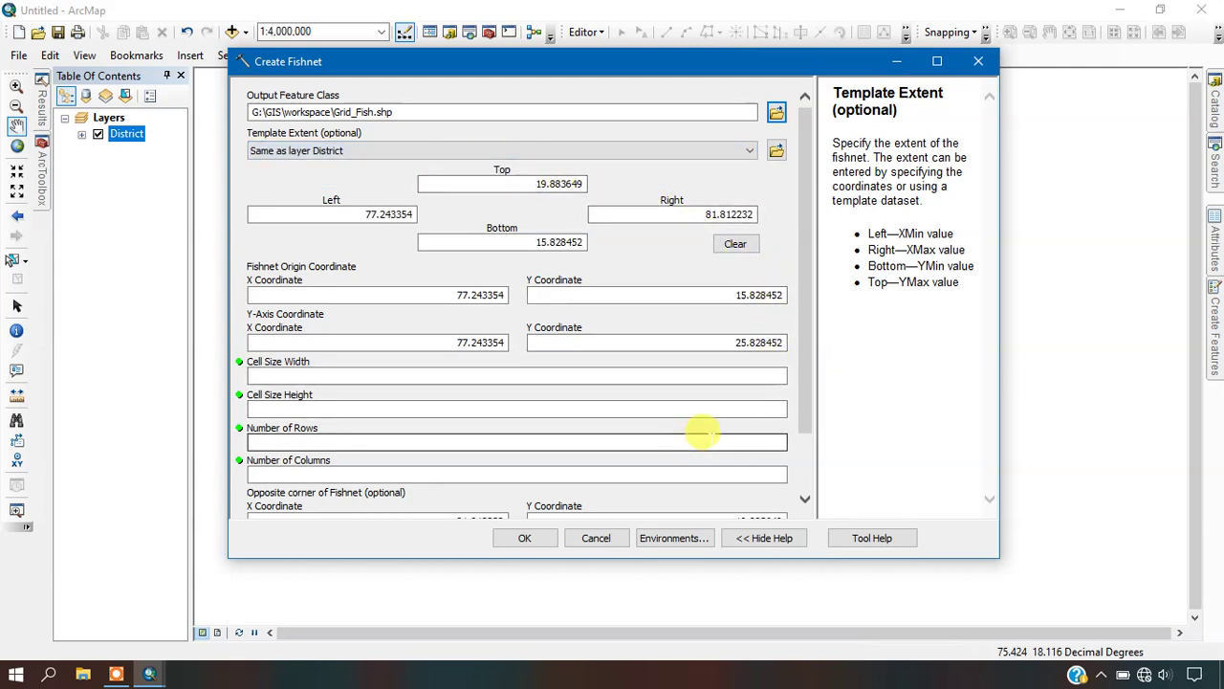
left_click(702, 433)
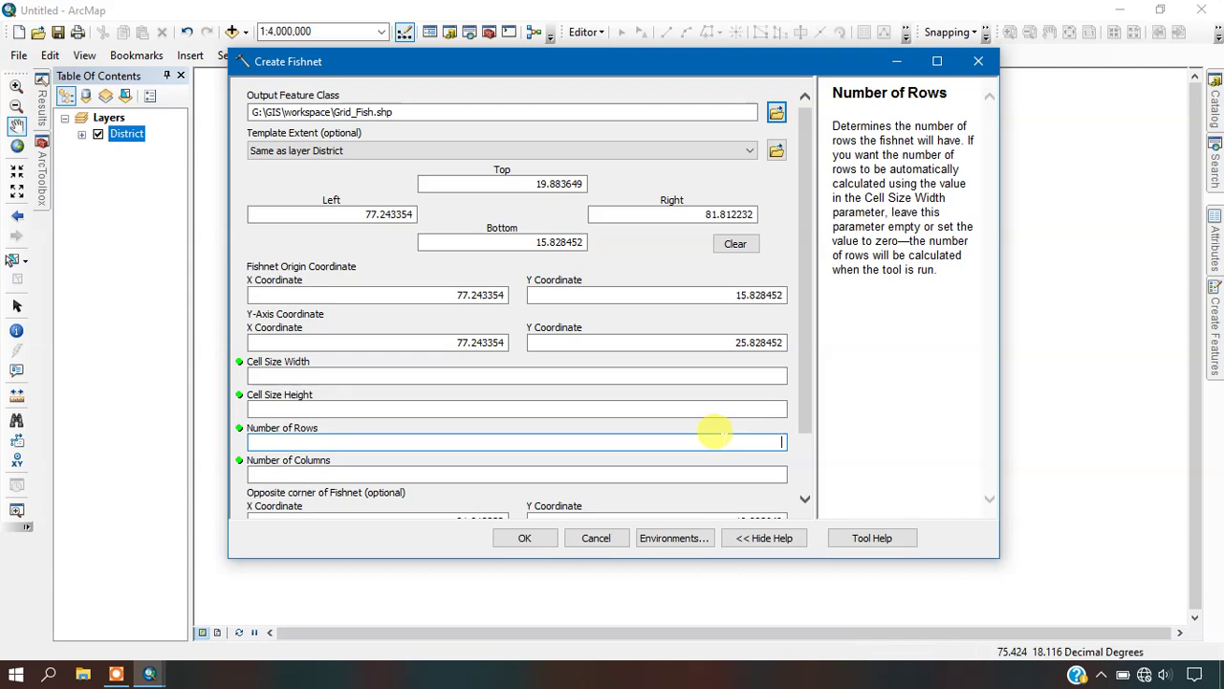
type("30")
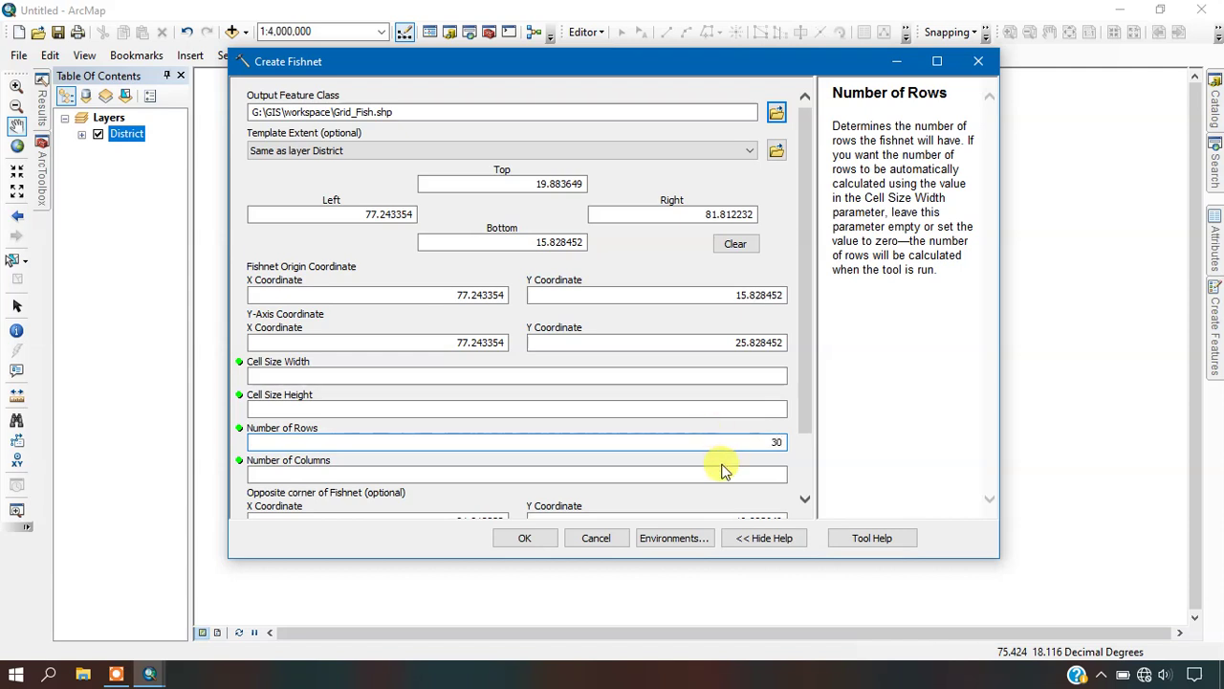
left_click(751, 468)
type("3")
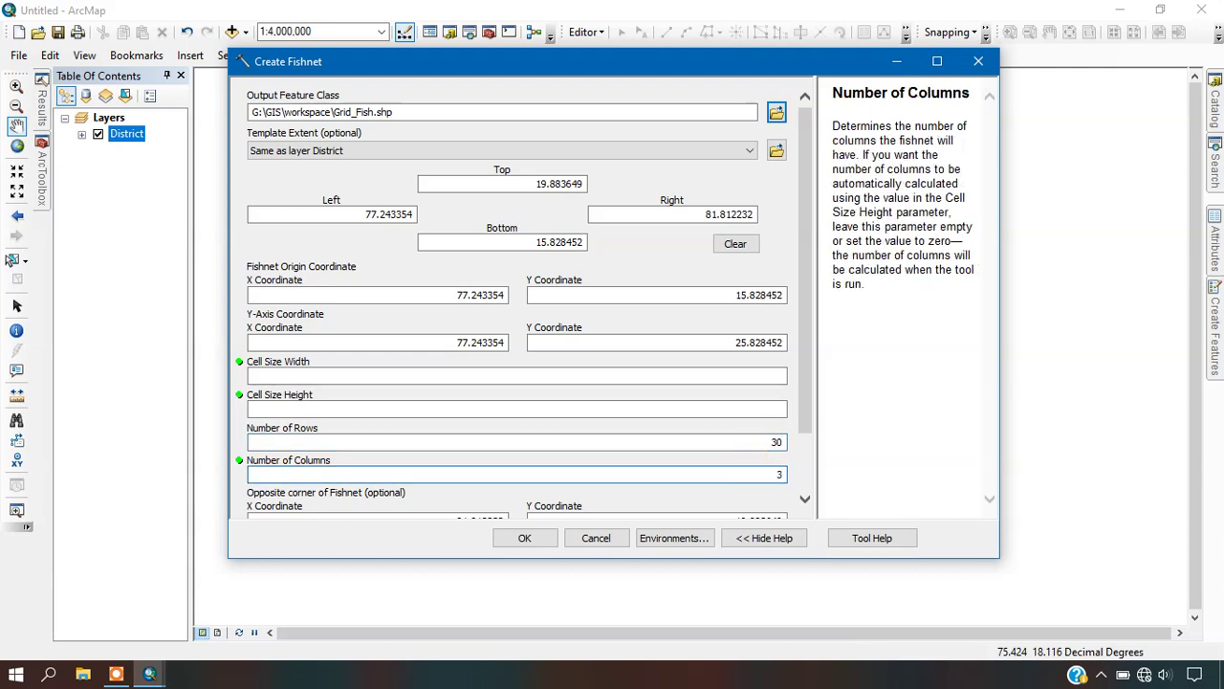
type("0")
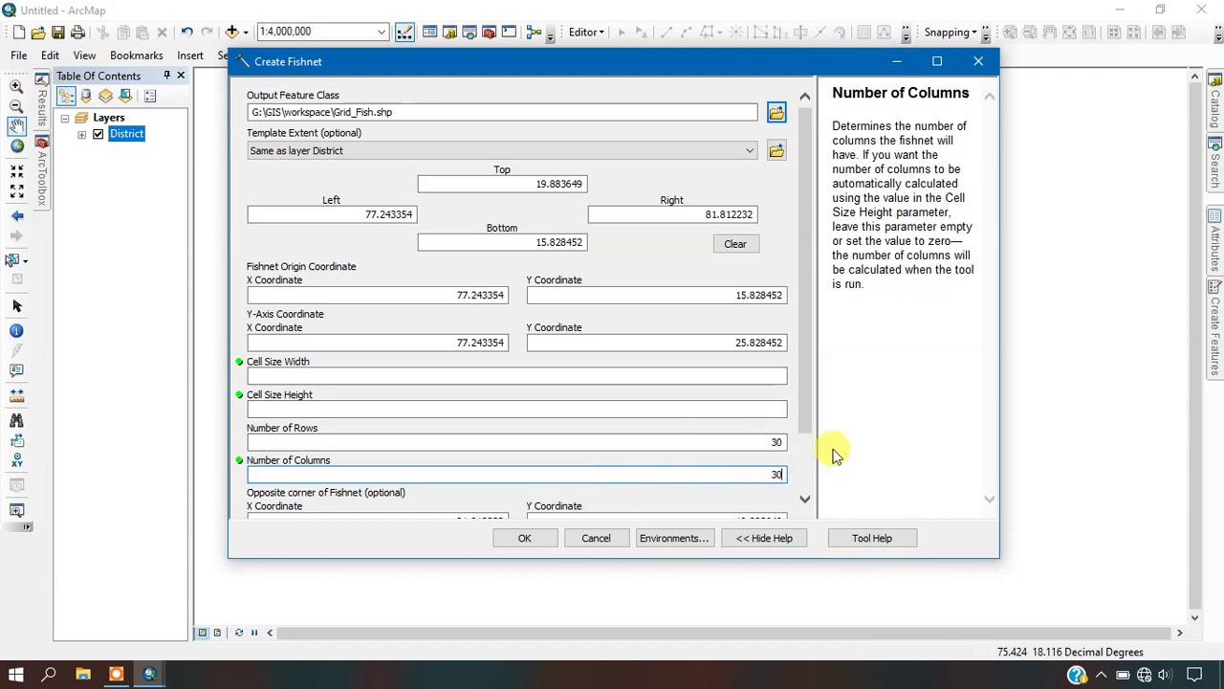
scroll(809, 487, "down", 3)
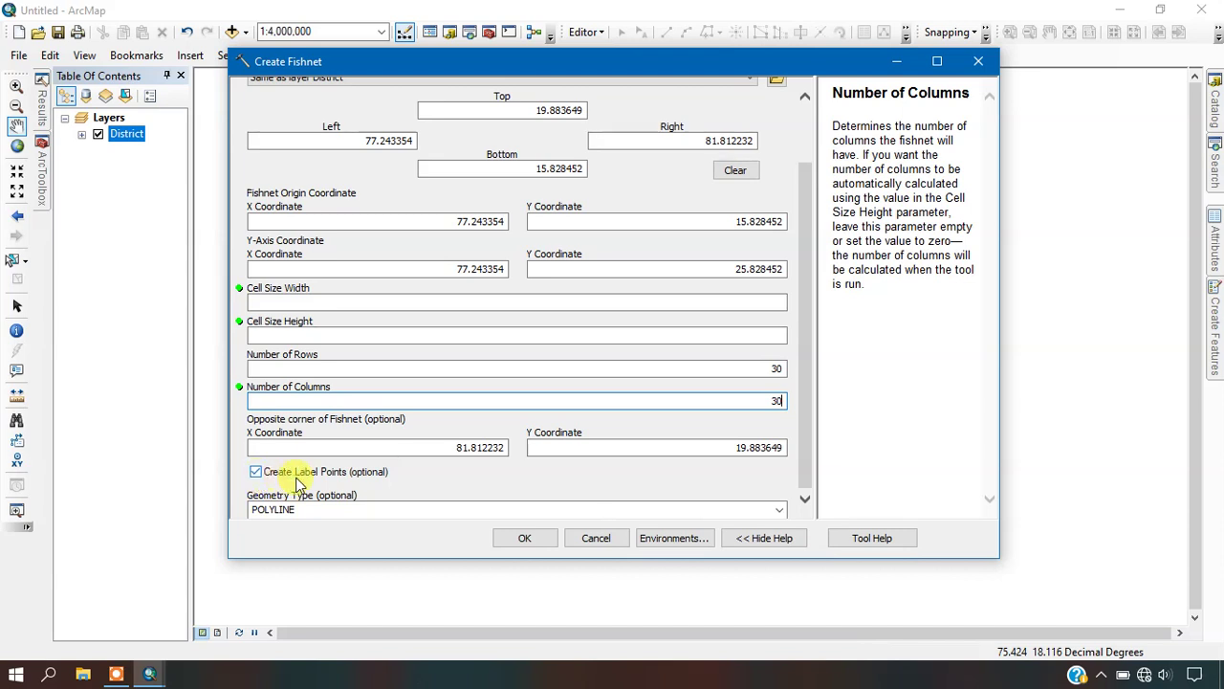
left_click(774, 507)
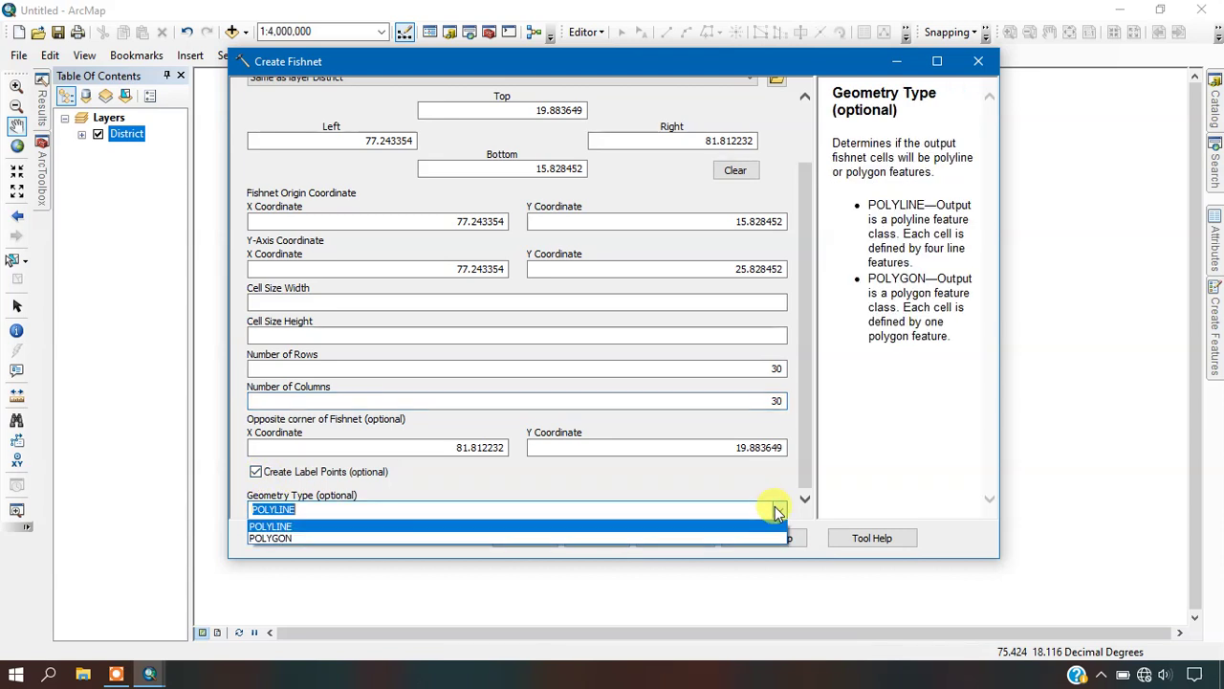
left_click(713, 539)
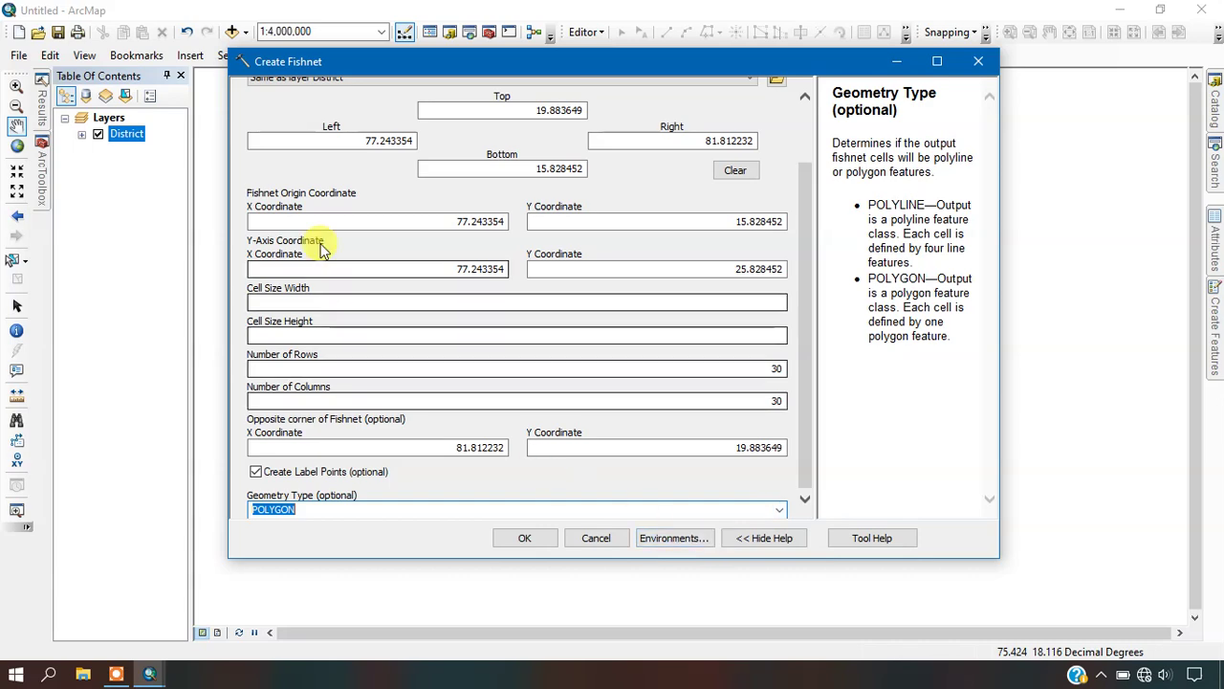
left_click(516, 537)
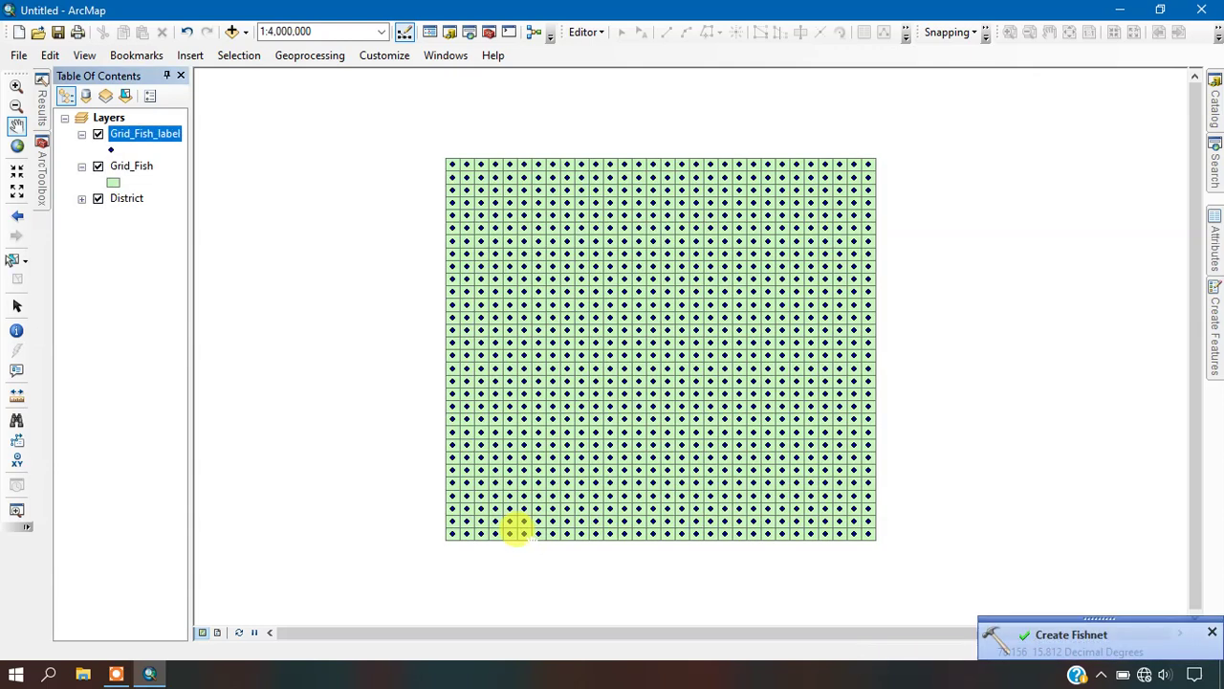
- Dismiss the Create Fishnet completion notice in the bottom-right corner
left_click(1212, 632)
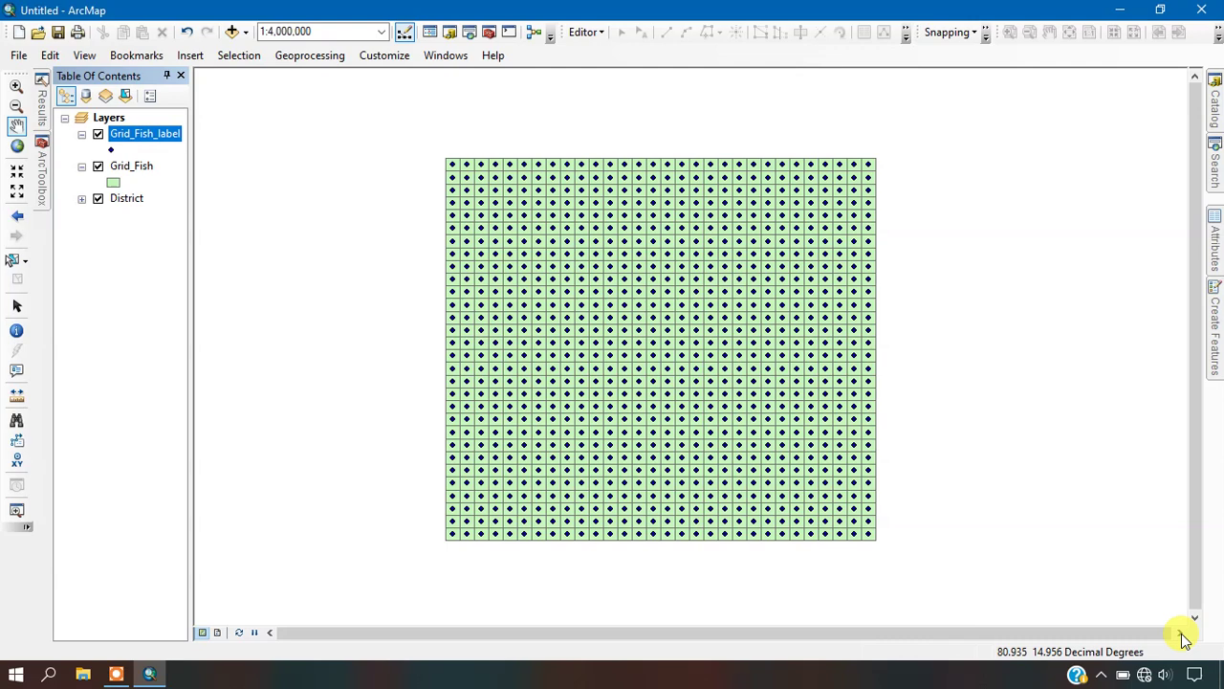
- Give Grid_Fish an Arctic White fill with black outlines and hide the Grid_Fish_label points
left_click(114, 181)
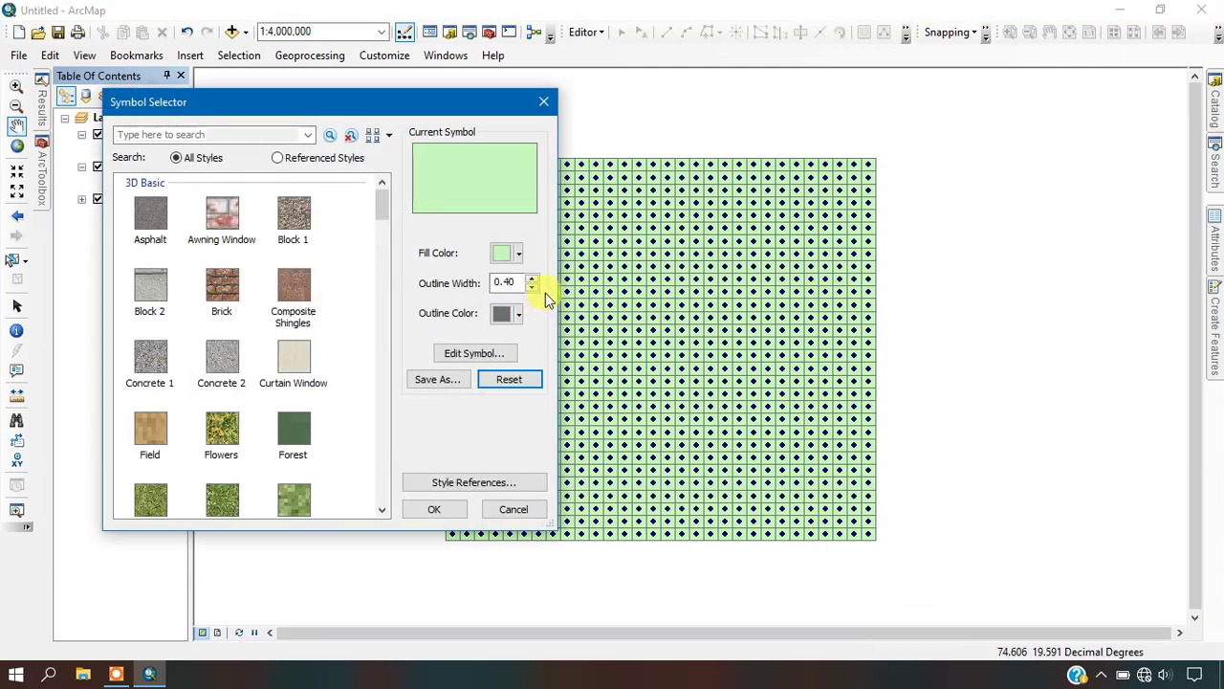
left_click(519, 257)
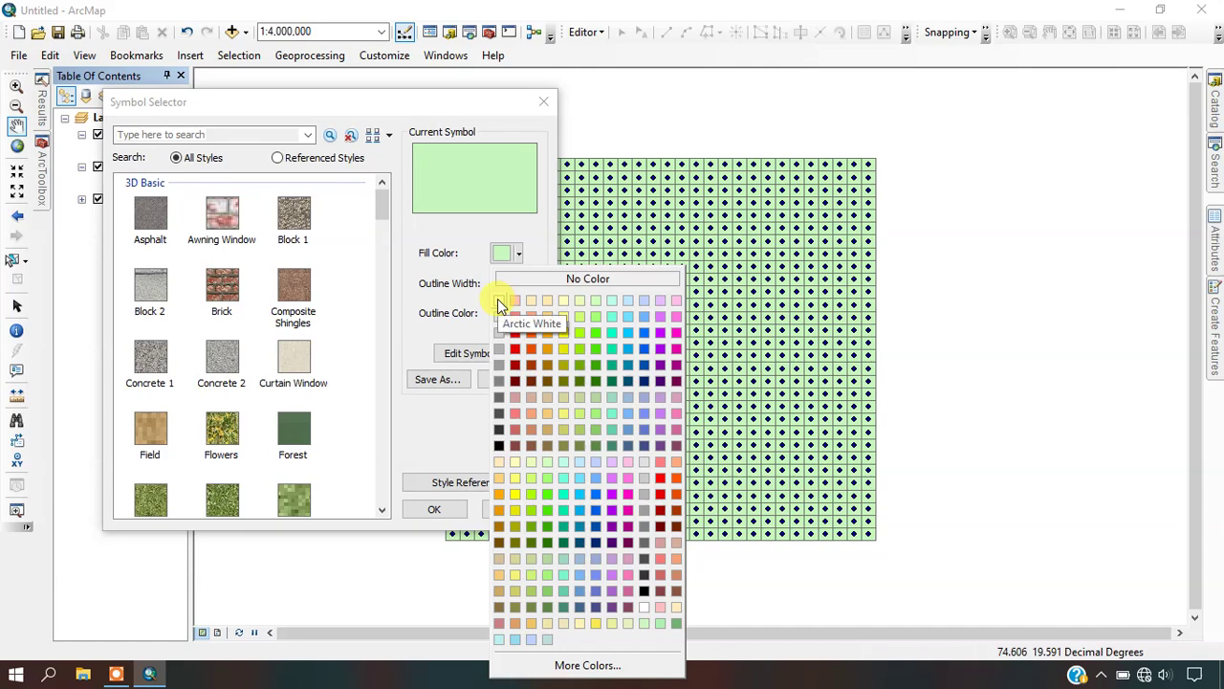
left_click(498, 299)
left_click(517, 316)
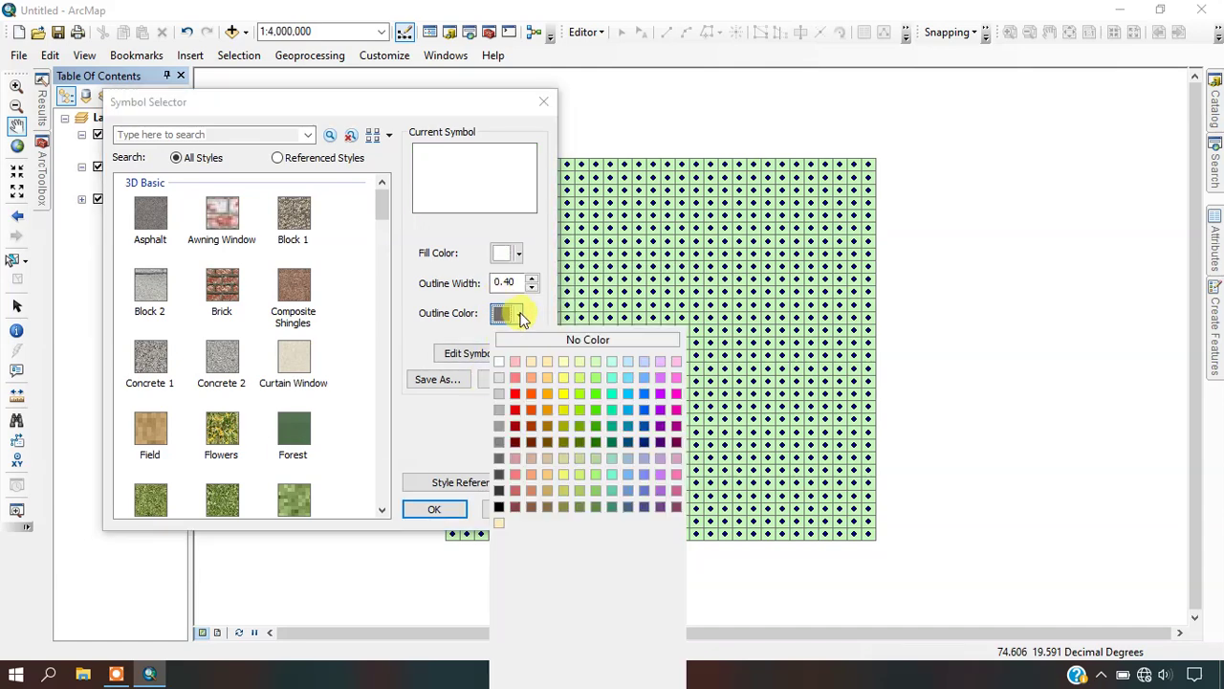
left_click(497, 507)
left_click(450, 509)
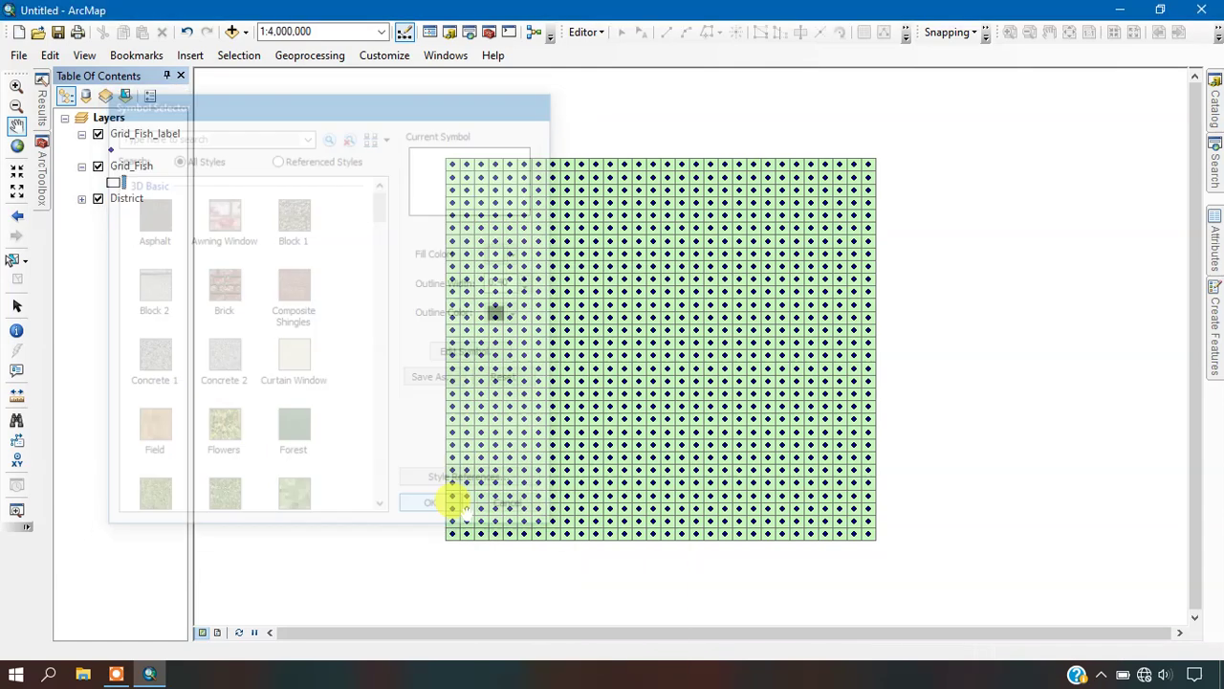
left_click(99, 135)
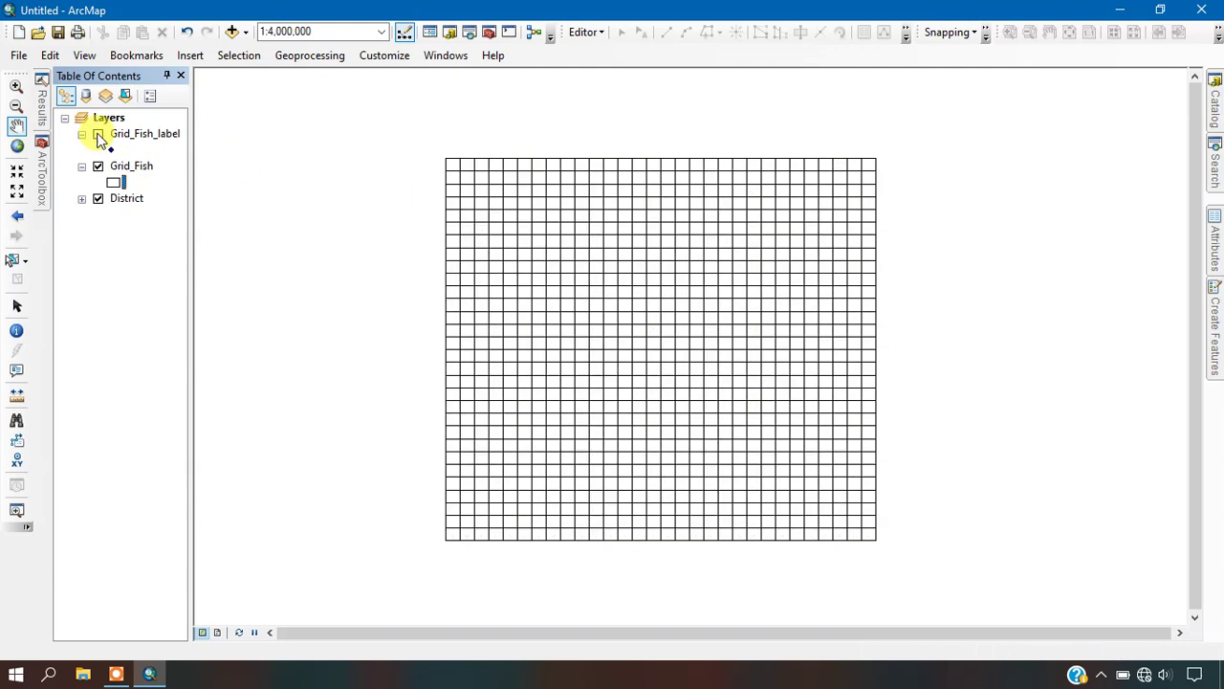
left_click(128, 198)
- Move the District layer above Grid_Fish in the Table of Contents and zoom to inspect
left_click_drag(127, 161, 125, 162)
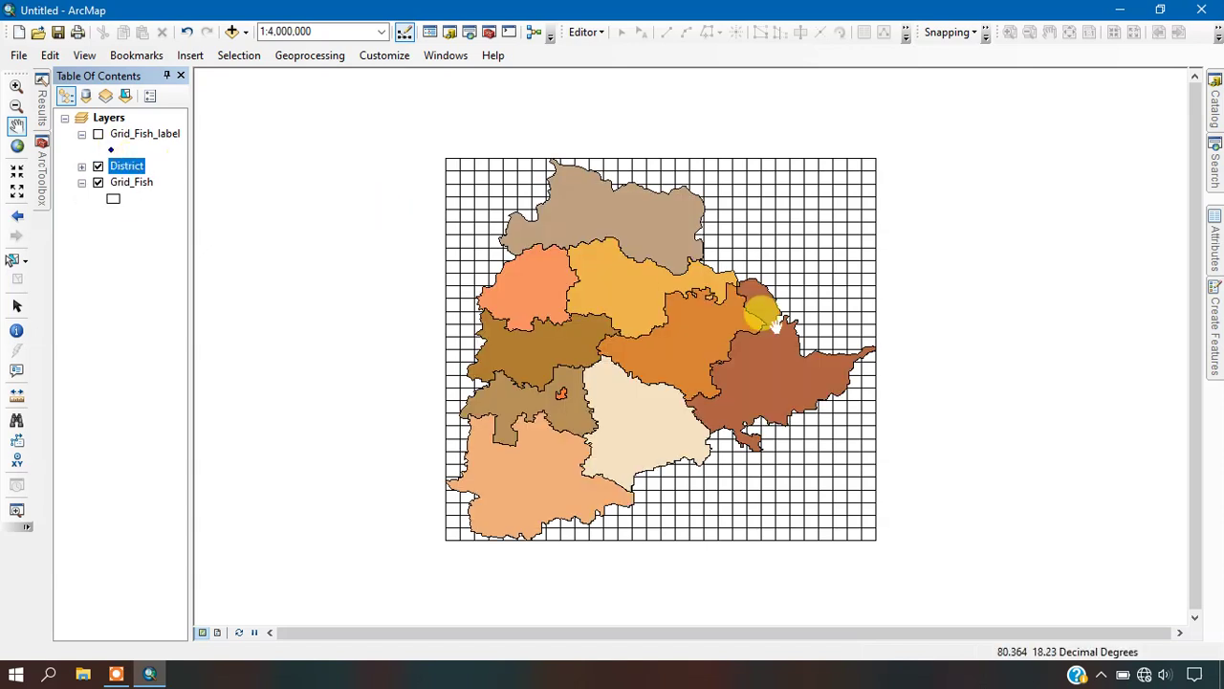
scroll(669, 284, "up", 1)
scroll(674, 287, "down", 2)
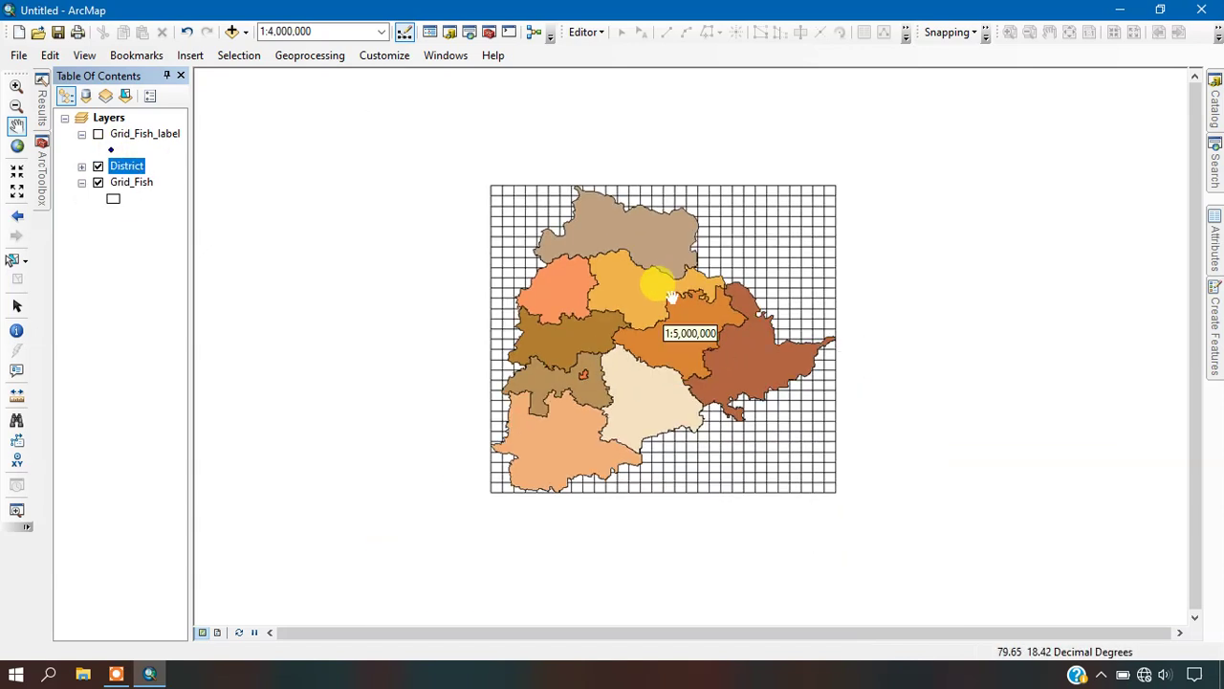
scroll(691, 297, "up", 1)
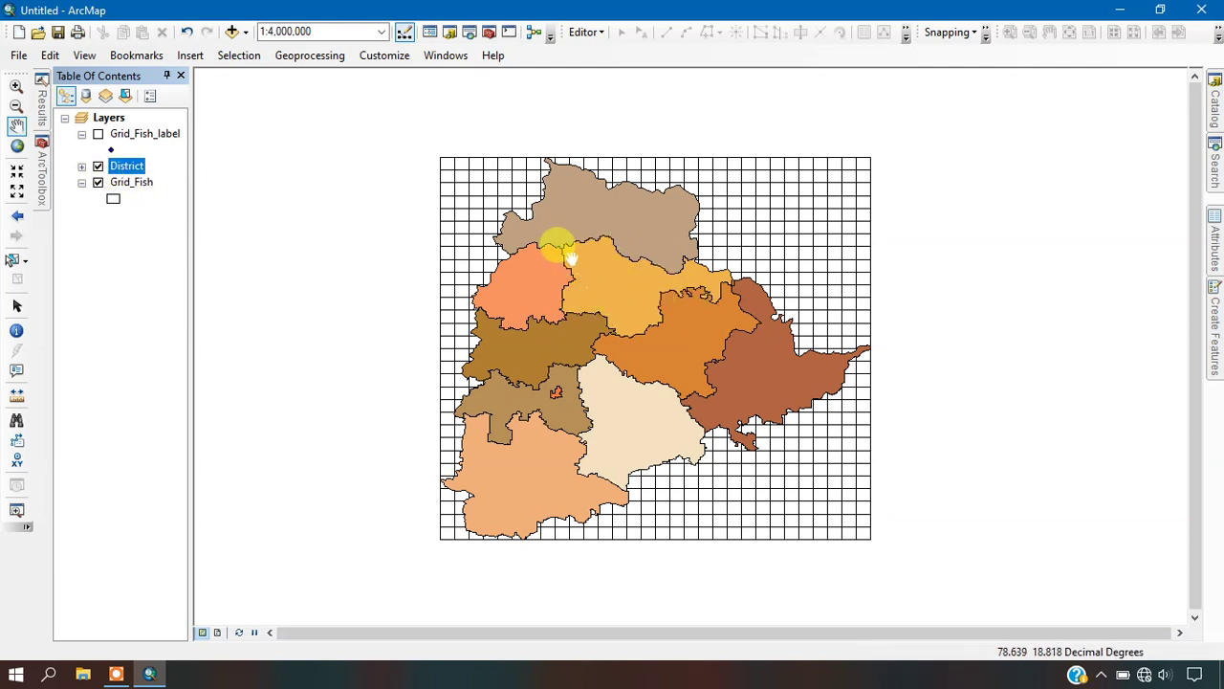
scroll(604, 168, "up", 1)
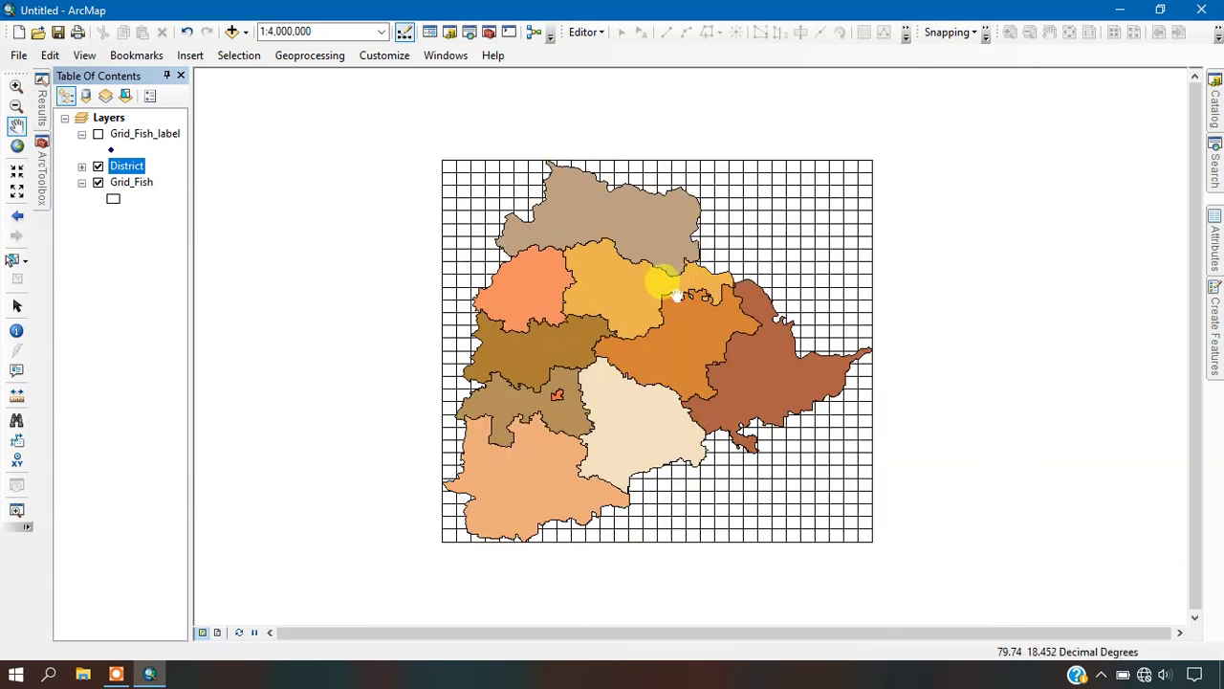
- Expand Analysis Tools > Overlay in ArcToolbox to list the Intersect tool
left_click(43, 178)
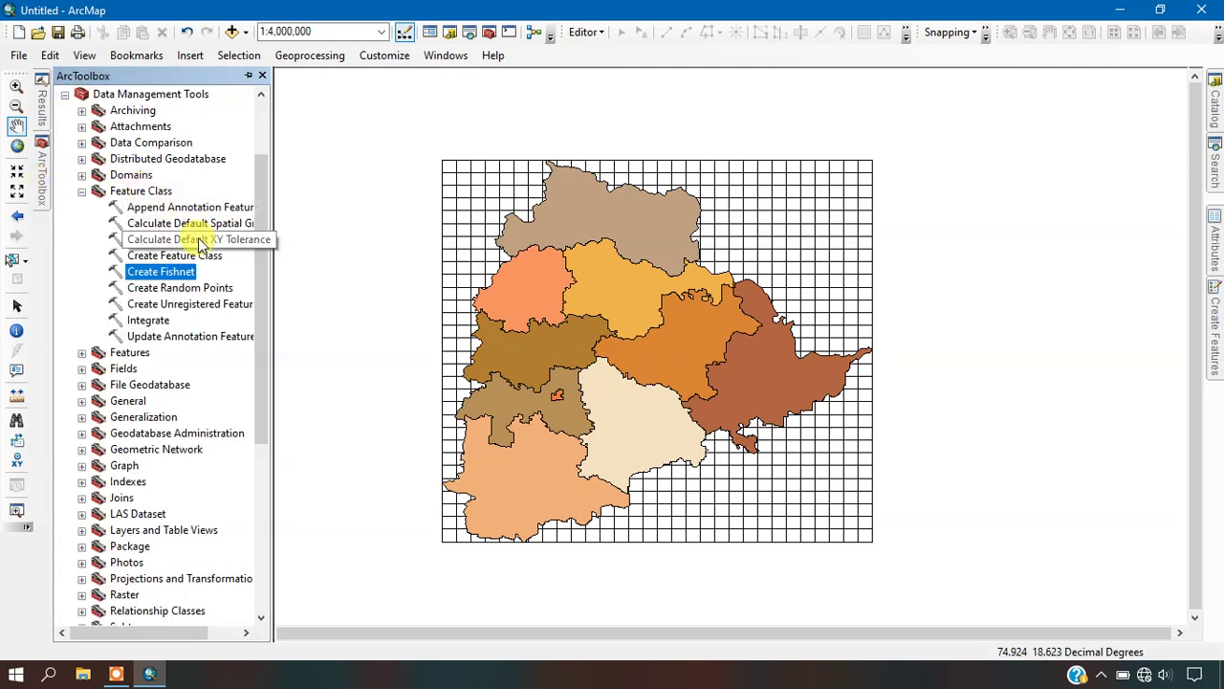
scroll(139, 187, "up", 1)
scroll(123, 165, "up", 1)
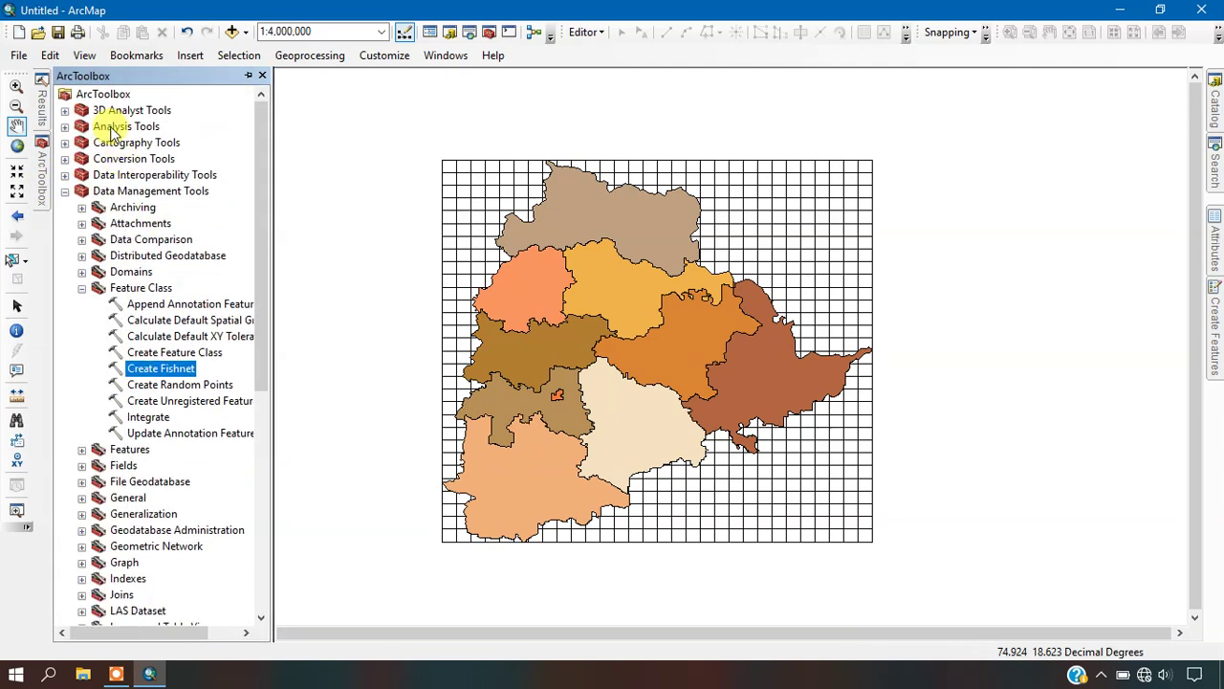
left_click(64, 127)
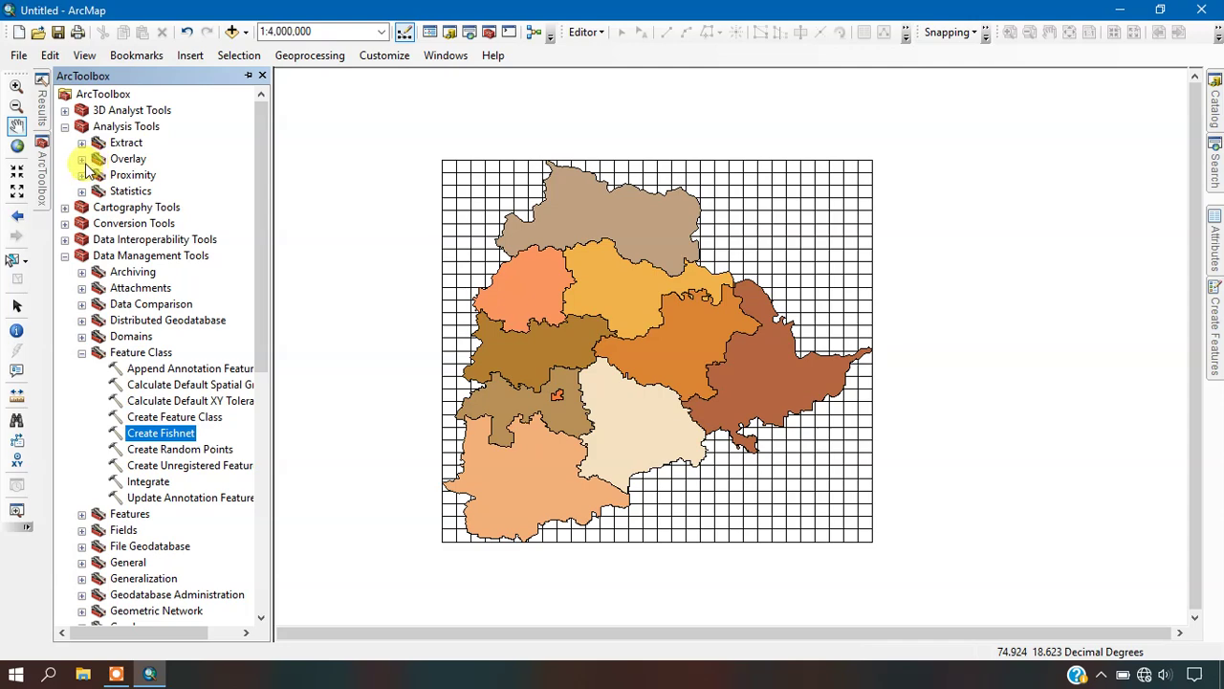
left_click(83, 160)
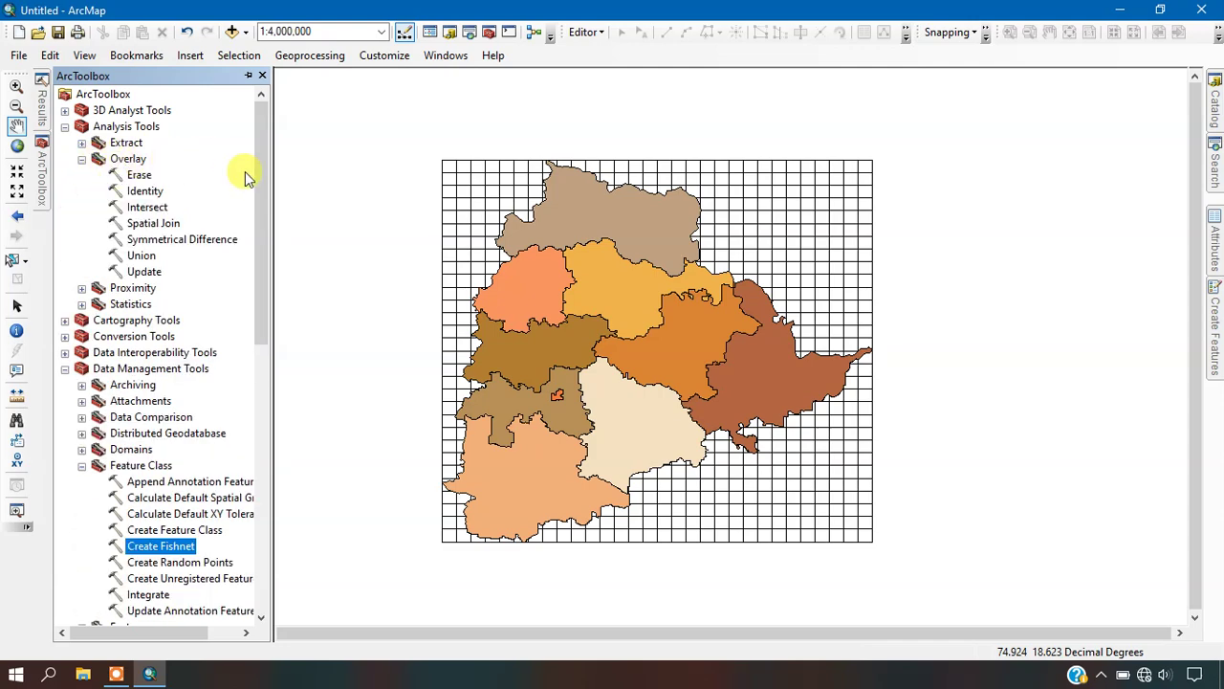
- Intersect Grid_Fish and District with the default output, producing Grid_Fish_Intersect
double_click(159, 216)
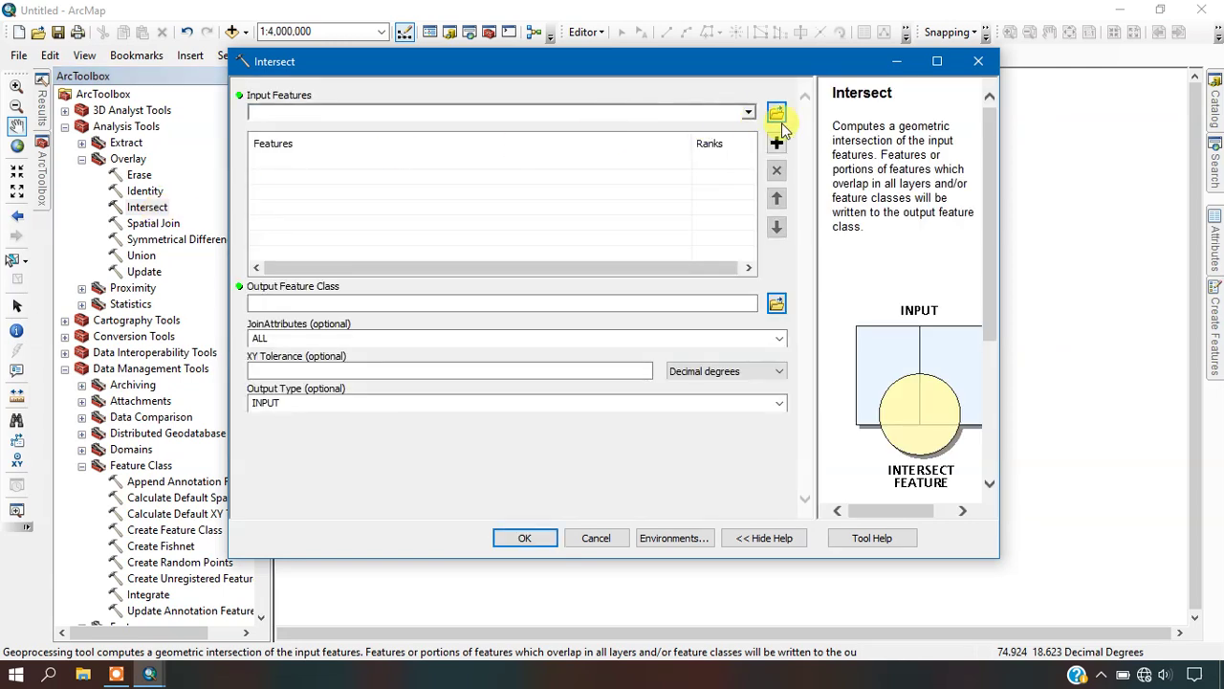
left_click(748, 115)
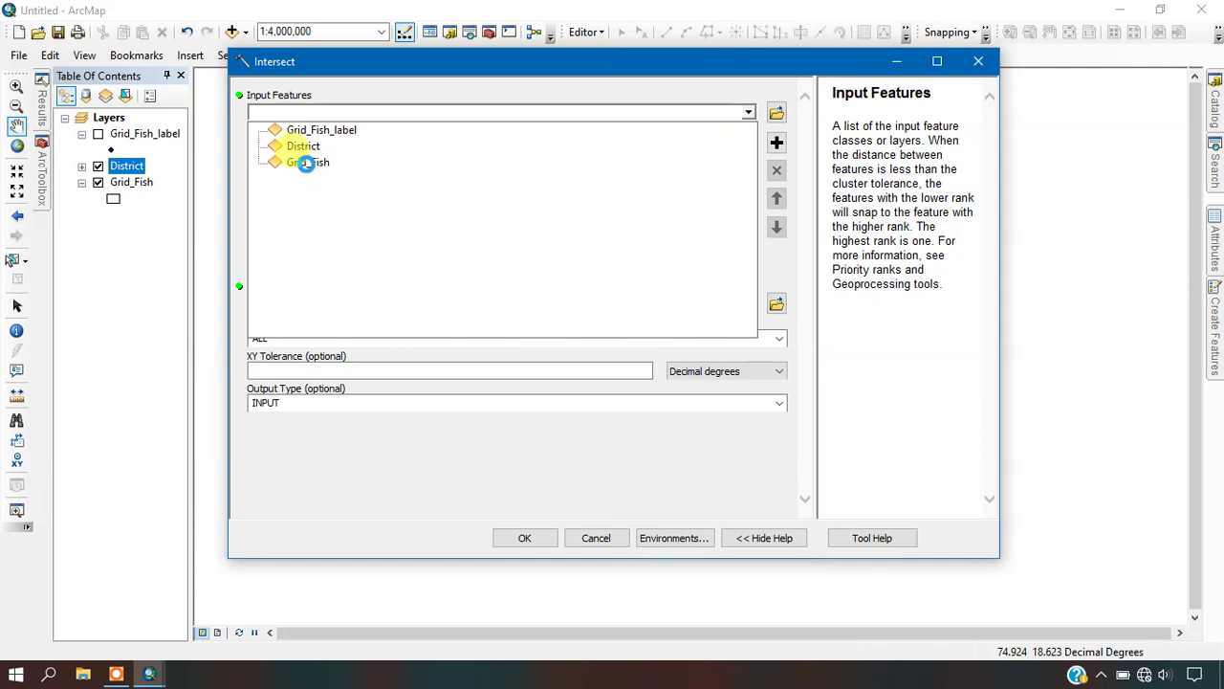
left_click(307, 163)
left_click(750, 112)
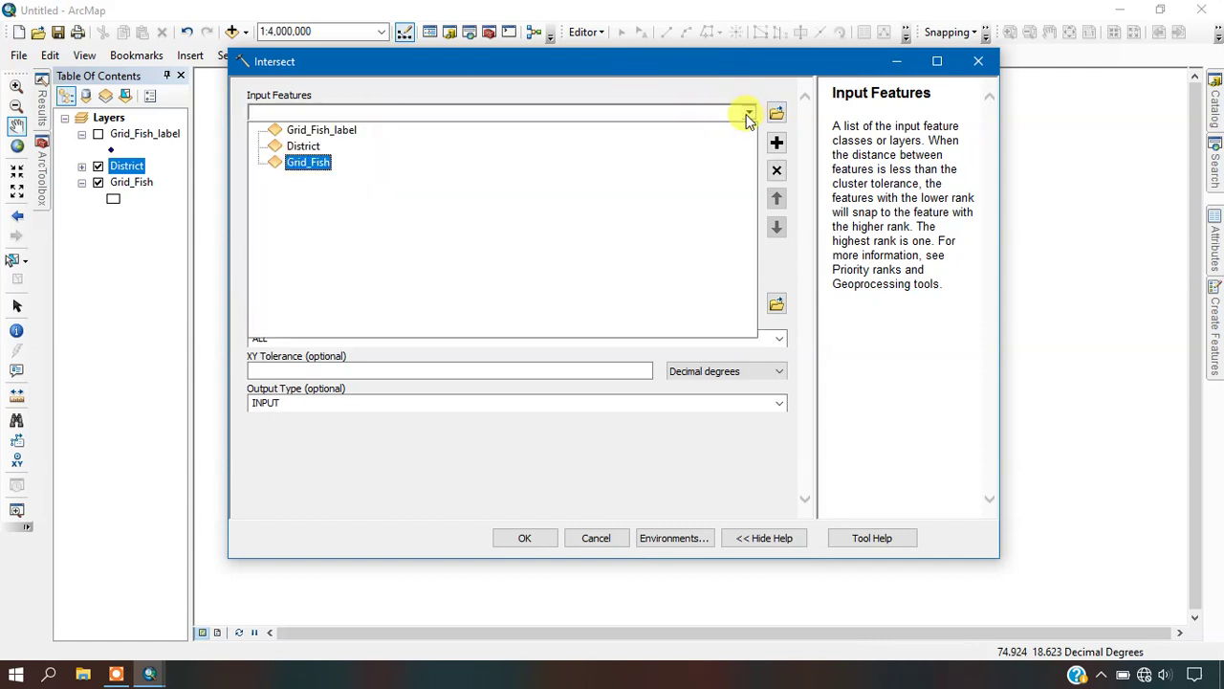
left_click(308, 149)
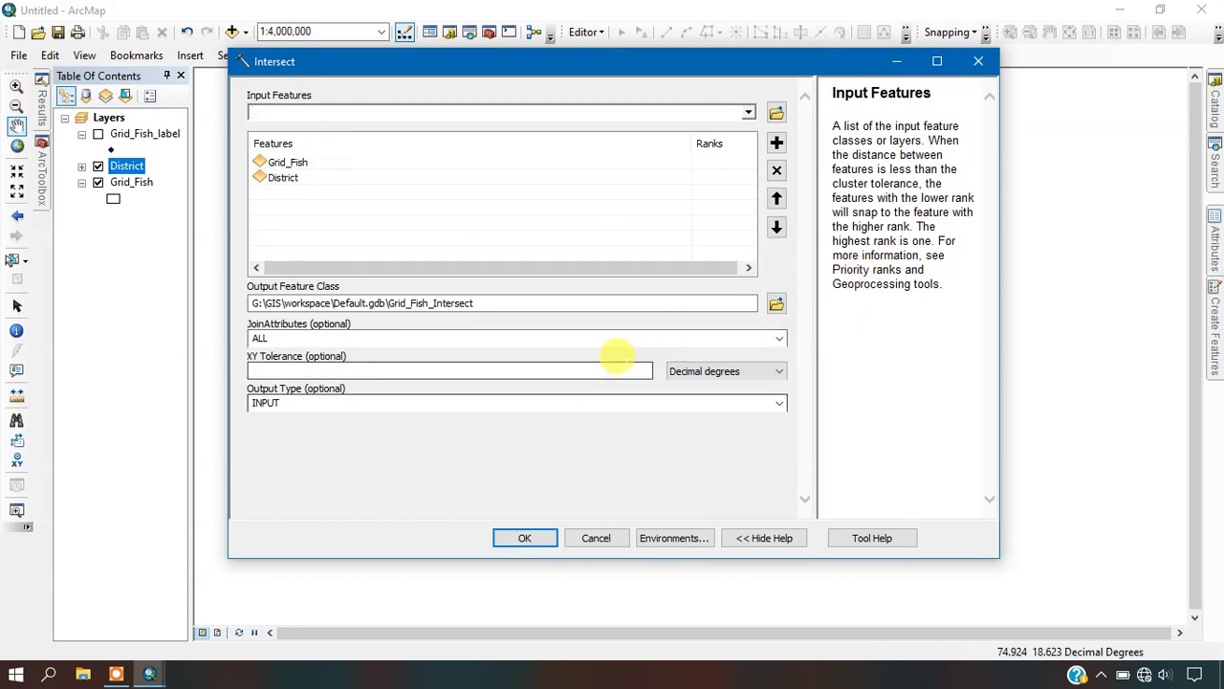
left_click(525, 539)
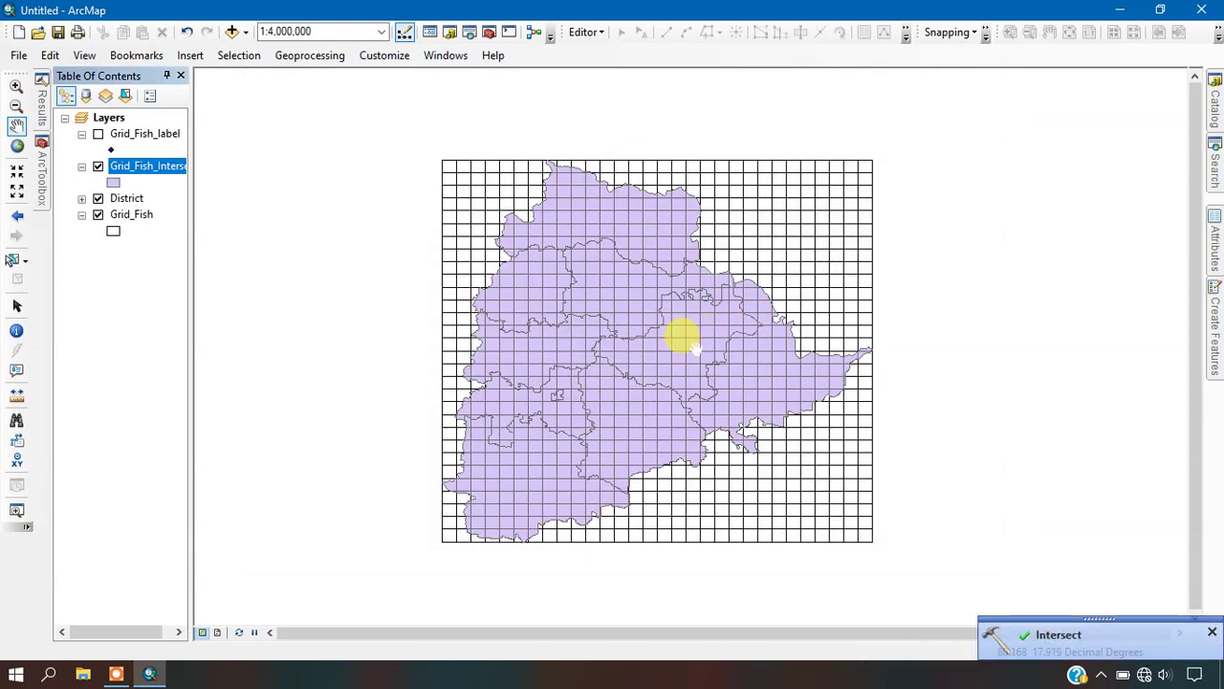
- Hide the Grid_Fish layer and zoom around the clipped Grid_Fish_Intersect cells
left_click(97, 214)
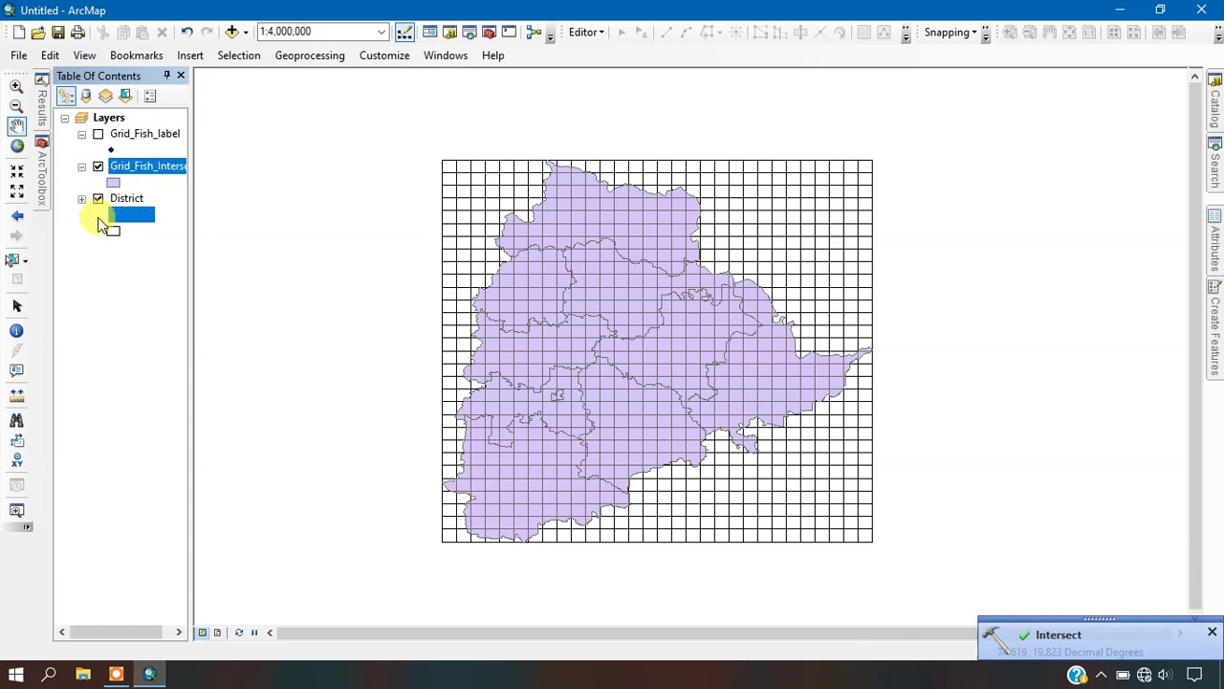
scroll(718, 301, "up", 2)
scroll(712, 299, "down", 1)
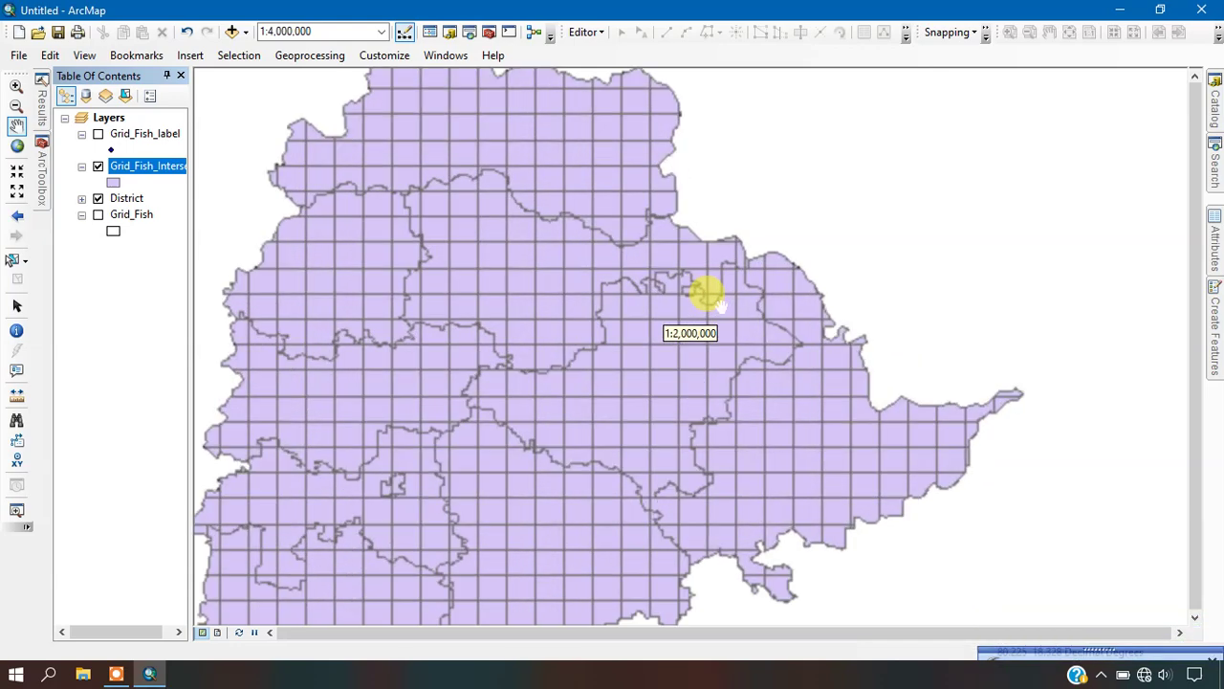
scroll(827, 234, "down", 2)
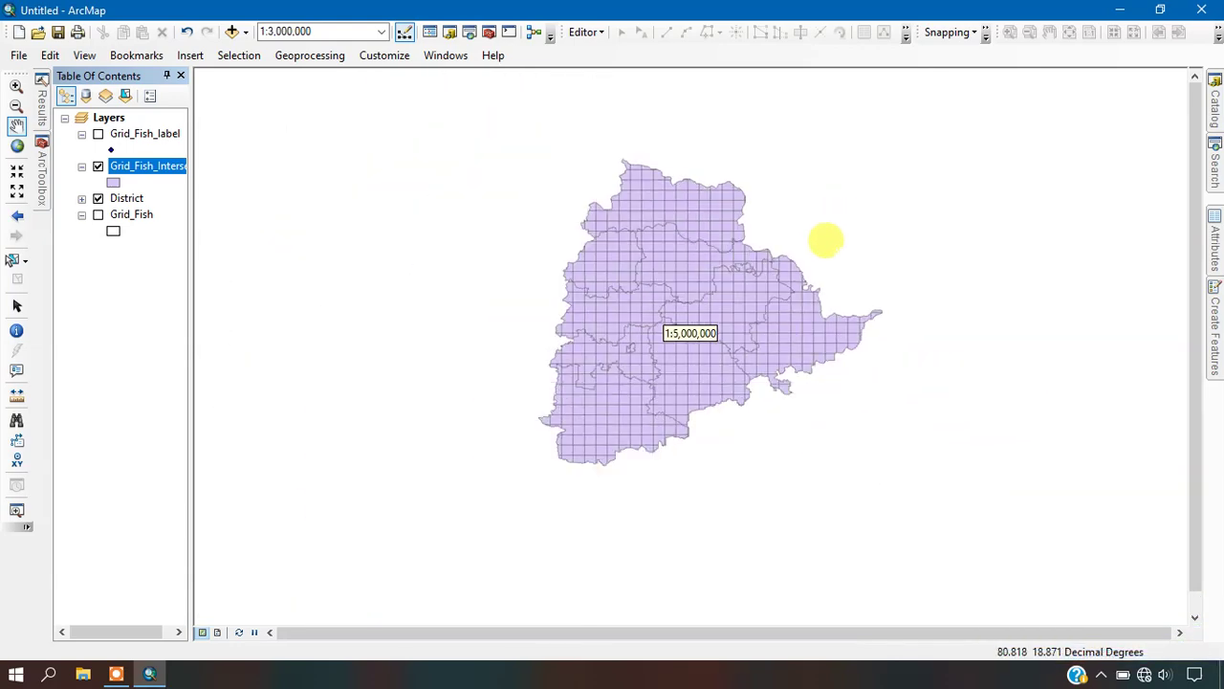
scroll(662, 253, "up", 2)
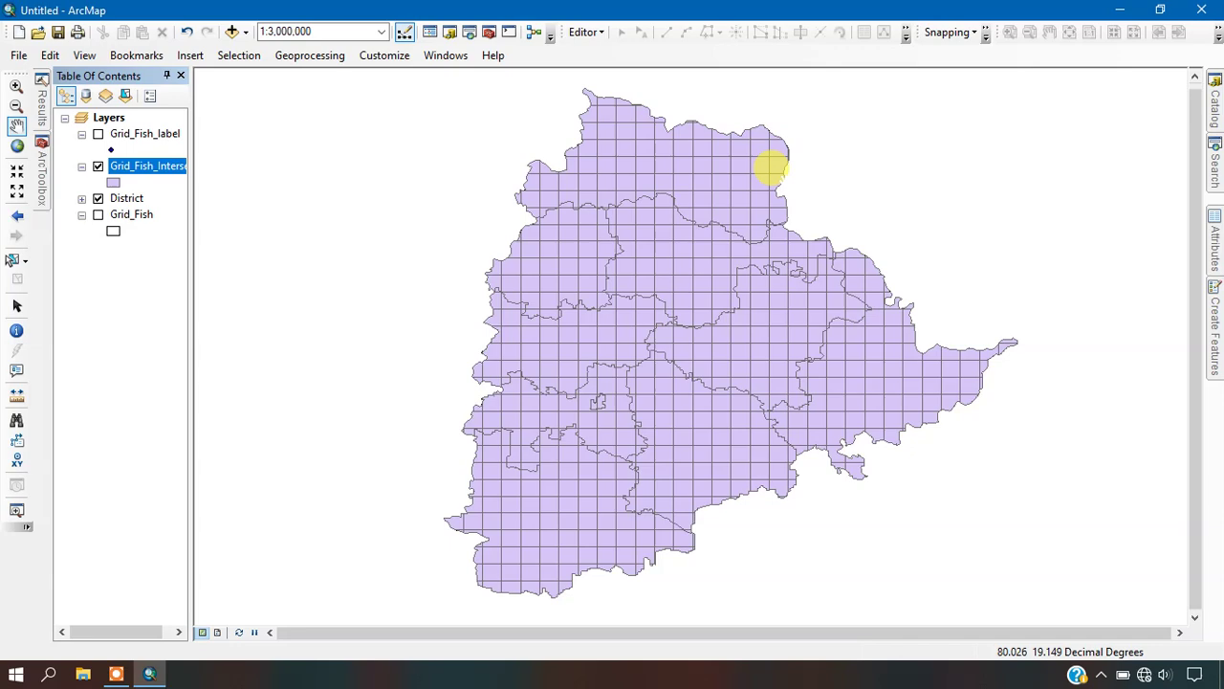
scroll(756, 268, "down", 1)
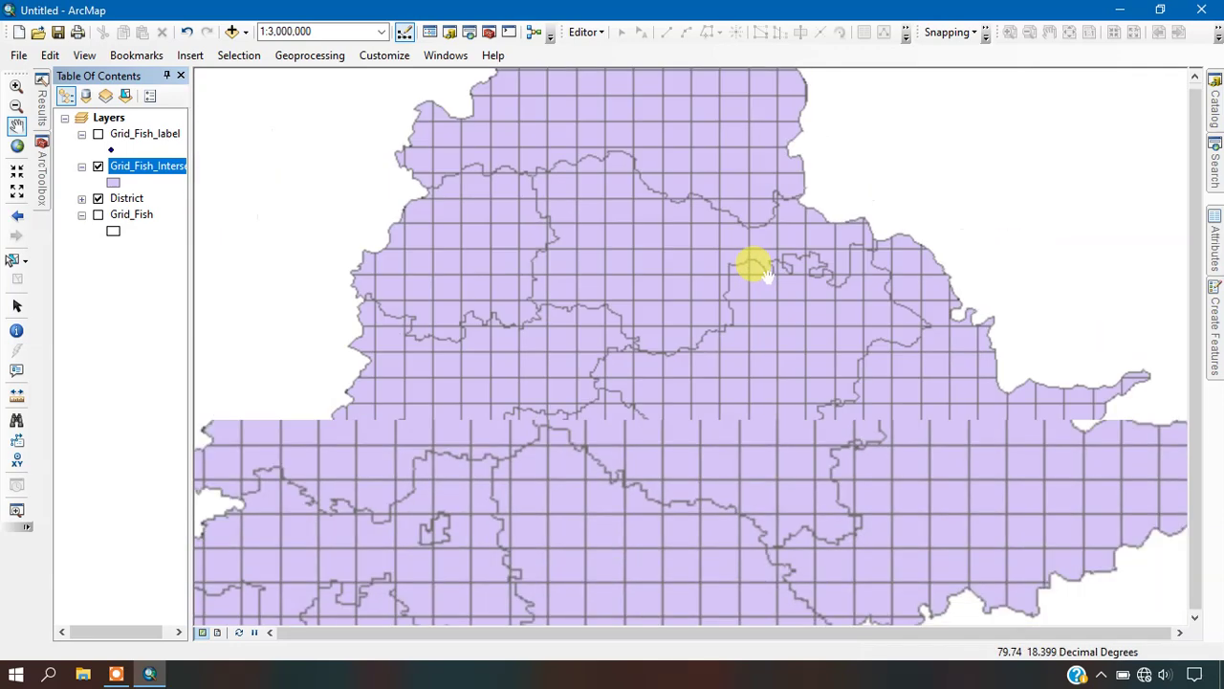
scroll(765, 275, "up", 1)
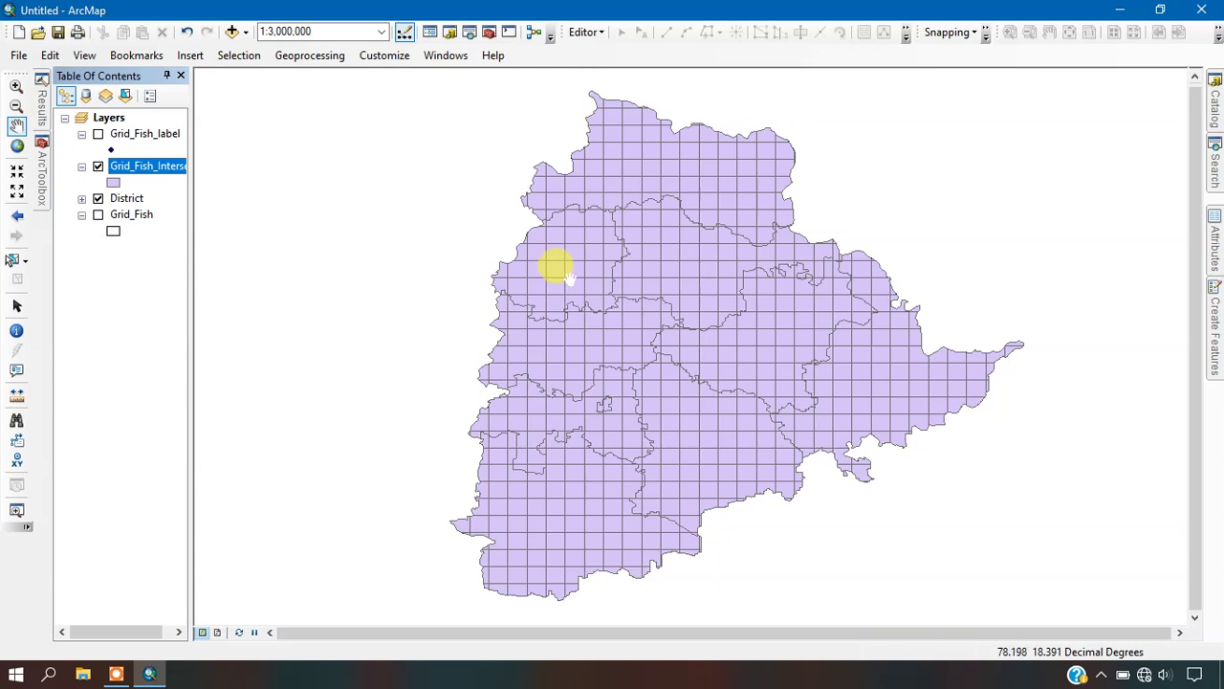
scroll(555, 265, "up", 2)
scroll(681, 277, "down", 2)
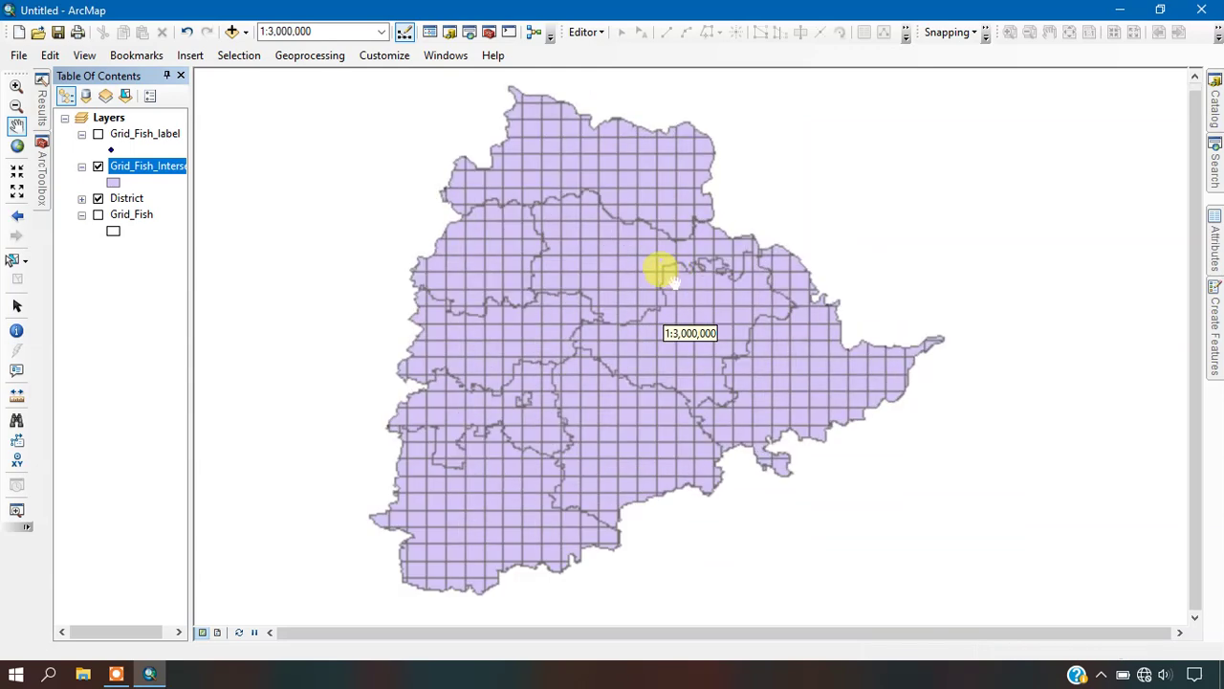
- Set the Grid_Fish_Intersect fill to No Color so only cell outlines show
left_click(113, 182)
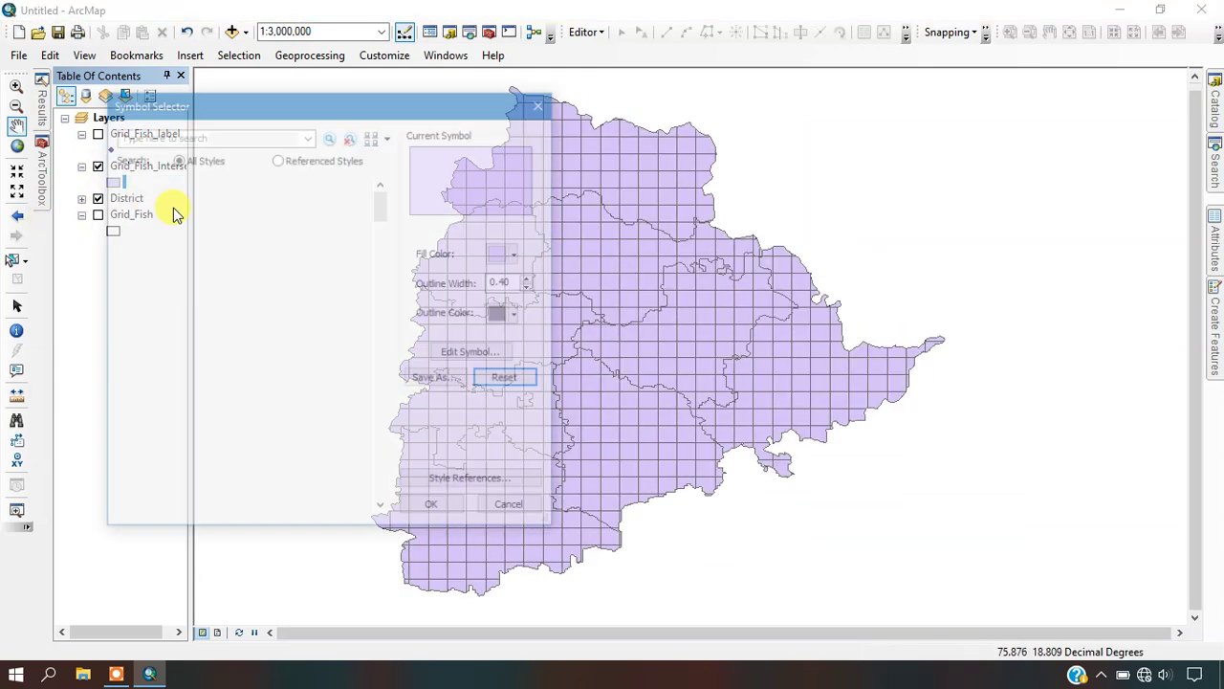
left_click(517, 252)
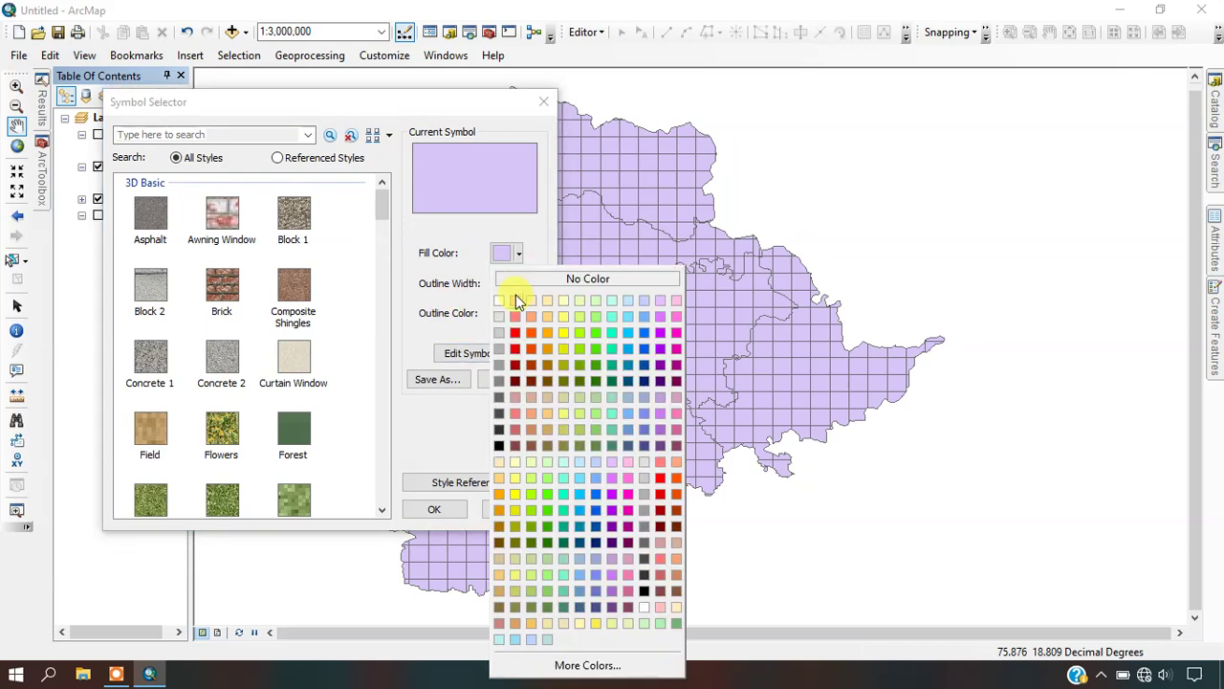
left_click(500, 299)
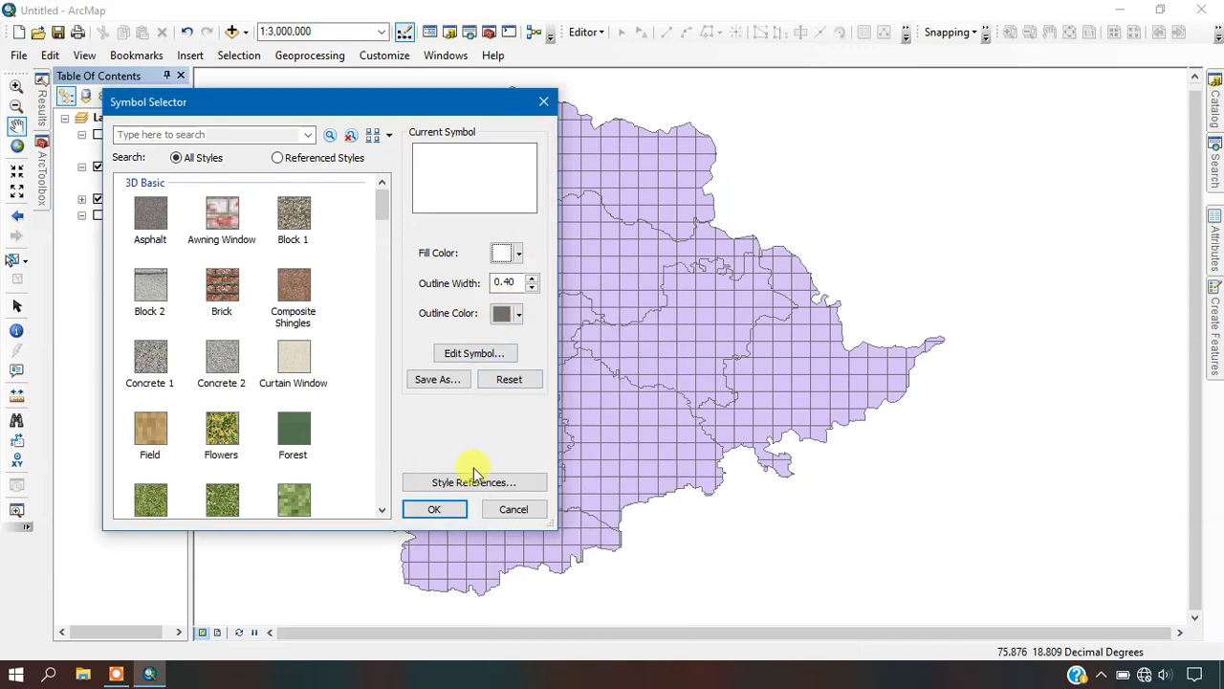
left_click(435, 507)
scroll(591, 322, "up", 1)
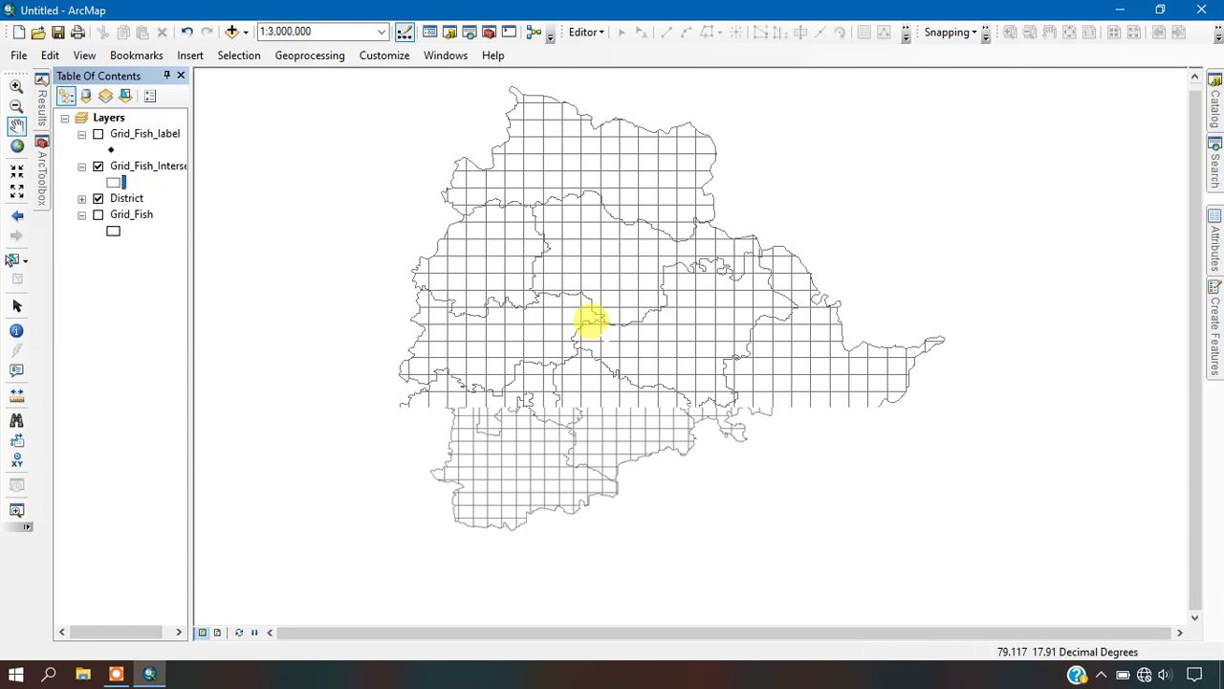
scroll(591, 321, "down", 1)
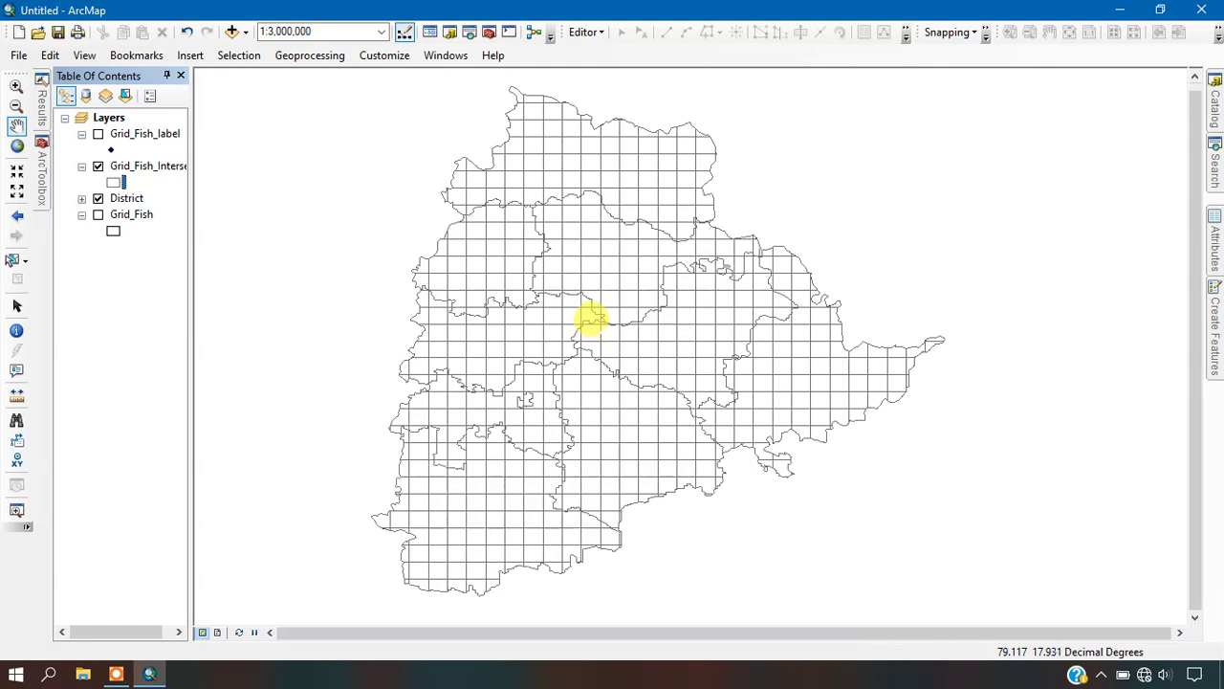